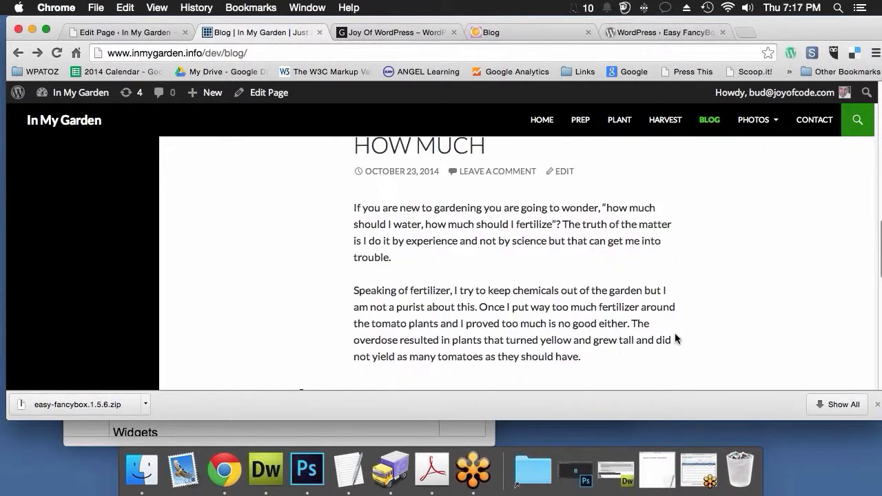
Step: Look through the posts on the In My Garden blog page to see how their text and images are displayed
scroll(676, 338, down, 2)
scroll(675, 338, down, 3)
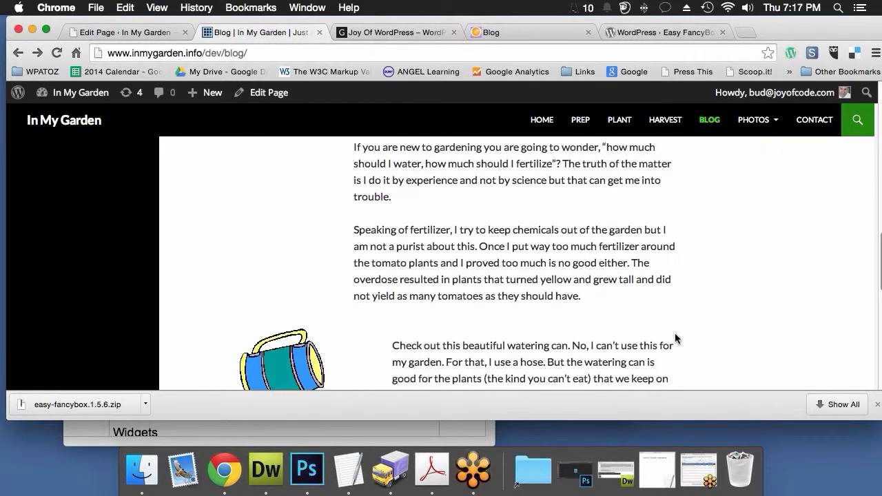
scroll(675, 338, down, 2)
scroll(676, 336, down, 2)
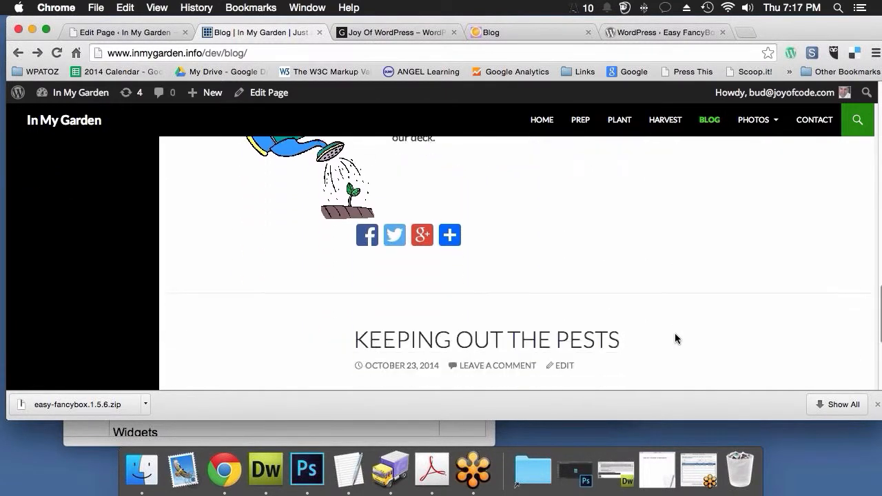
scroll(675, 336, up, 8)
scroll(675, 338, up, 5)
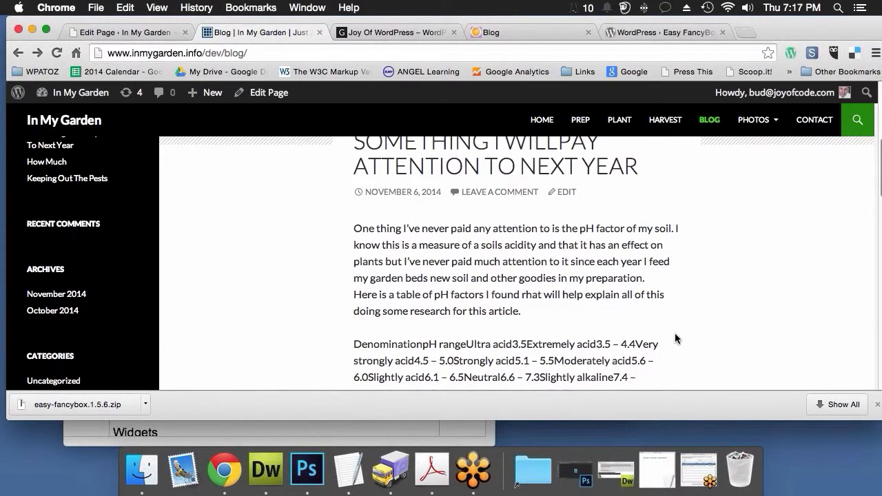
scroll(675, 333, up, 5)
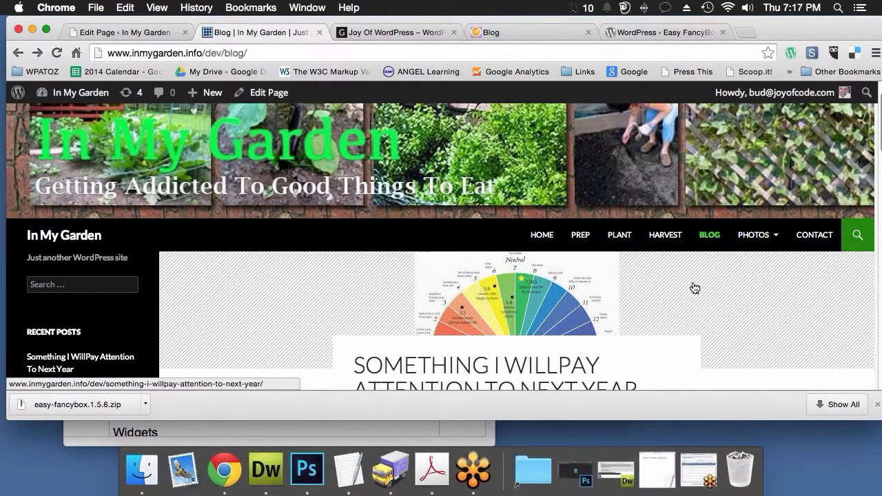
Step: Switch to the Joy of Code blog and examine how its post list presents thumbnails and excerpts
click(503, 33)
scroll(455, 209, up, 15)
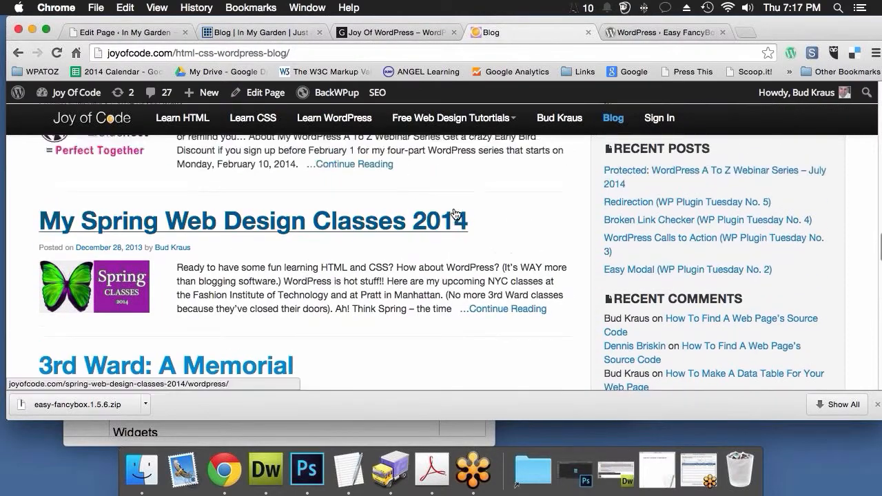
scroll(454, 213, up, 10)
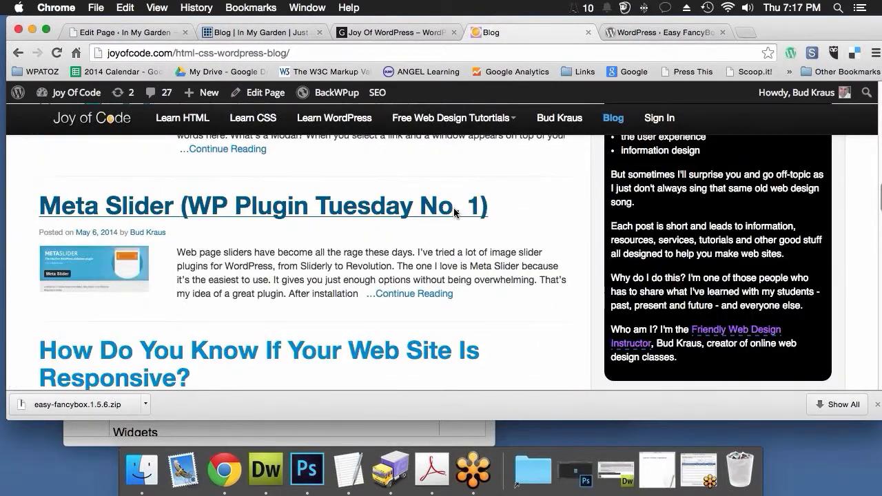
scroll(454, 213, up, 8)
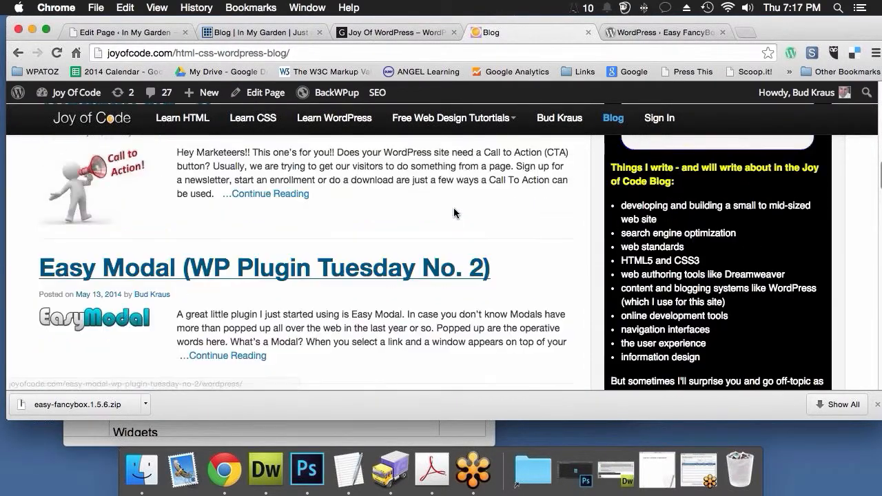
scroll(454, 213, up, 2)
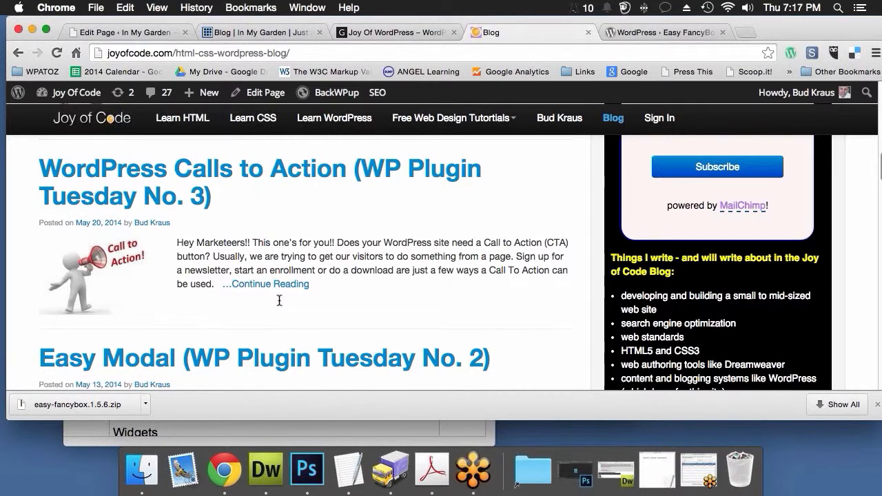
scroll(278, 299, up, 5)
scroll(279, 304, up, 5)
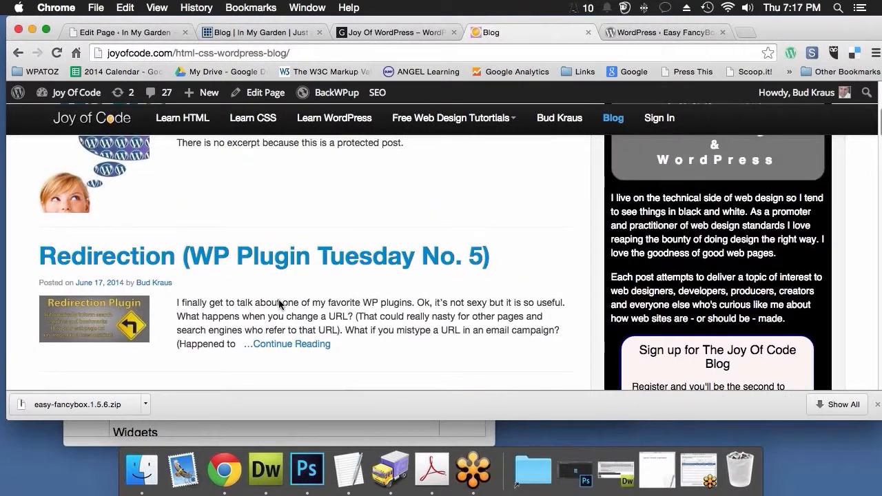
scroll(279, 304, up, 3)
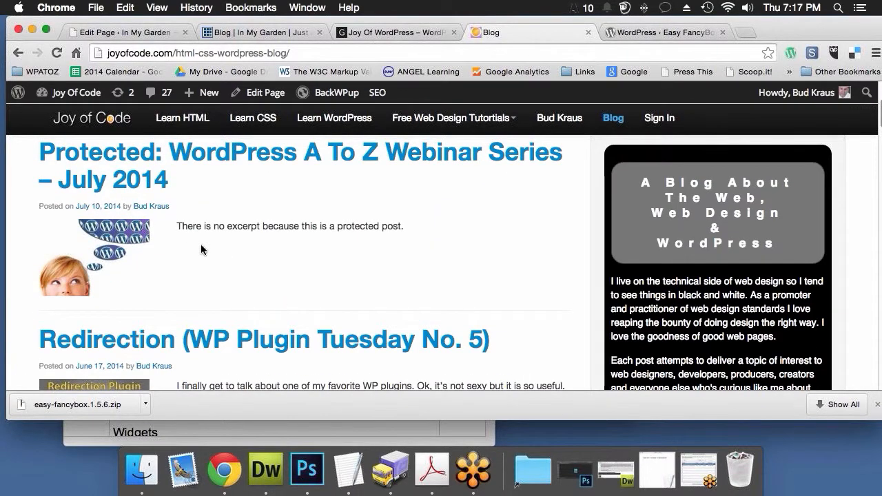
scroll(200, 244, down, 4)
scroll(275, 295, down, 1)
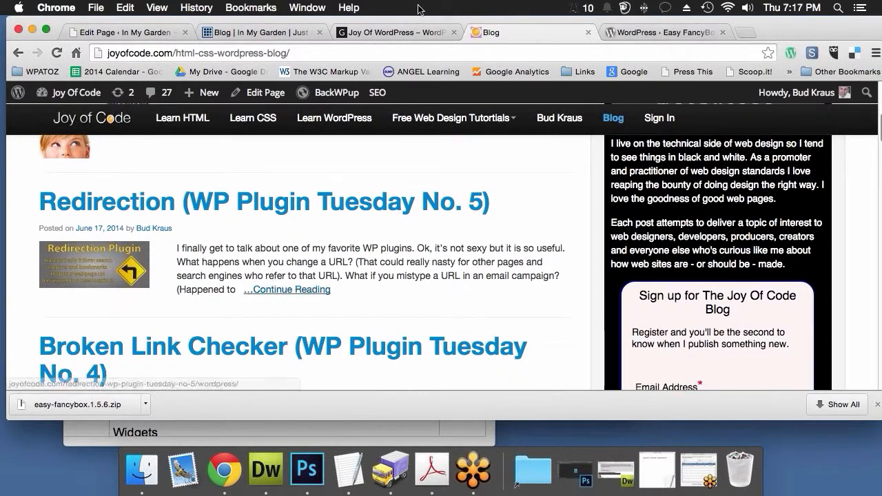
Step: Return to the In My Garden blog and compare its posts, checking which ones have a featured image
click(251, 31)
scroll(762, 335, down, 3)
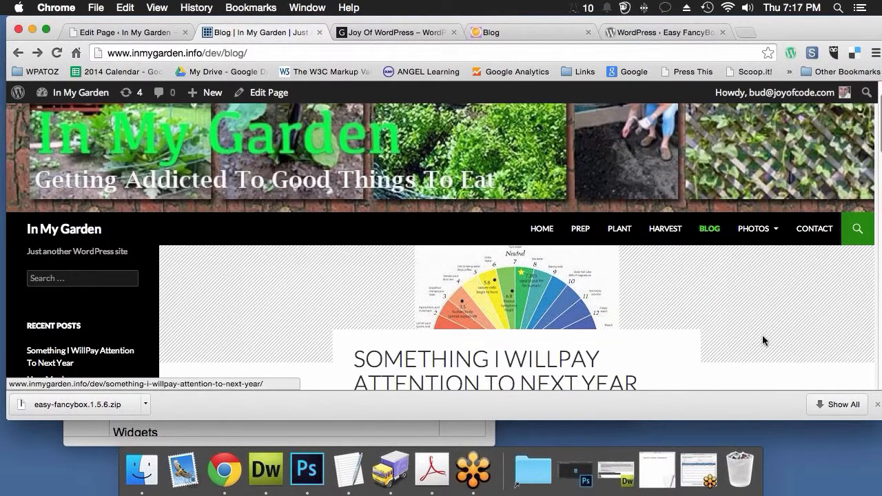
scroll(654, 266, down, 15)
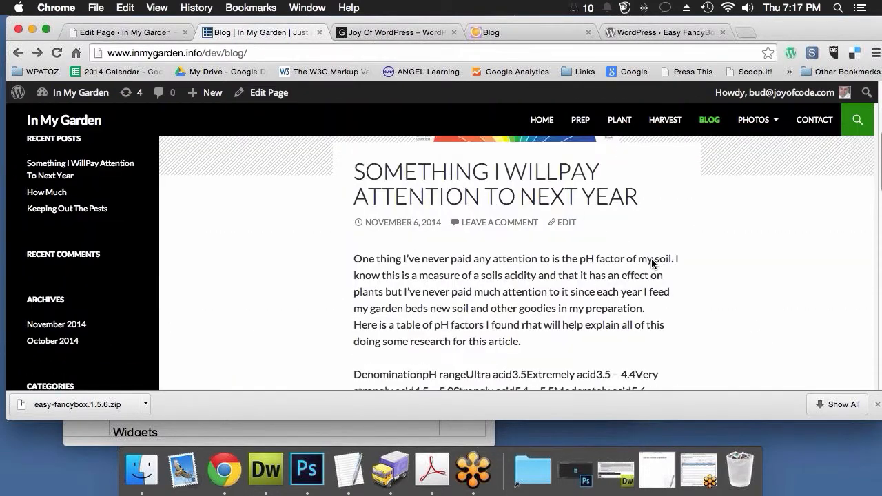
scroll(652, 264, down, 7)
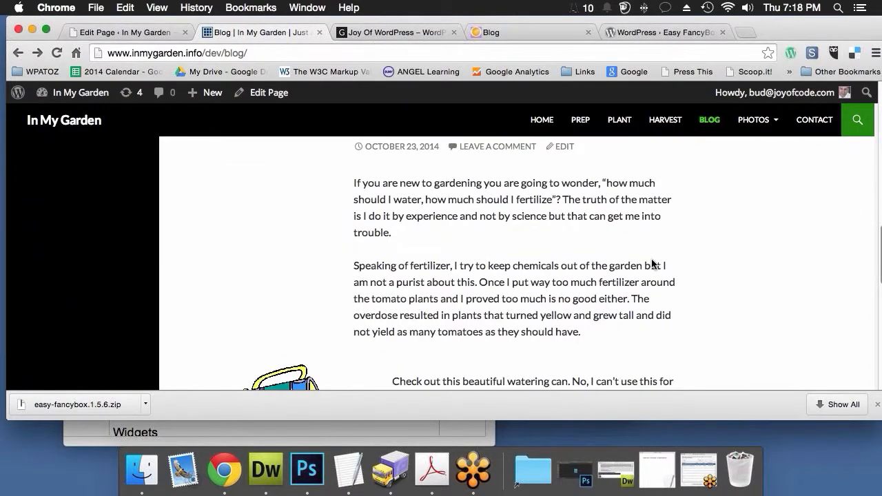
scroll(651, 259, down, 5)
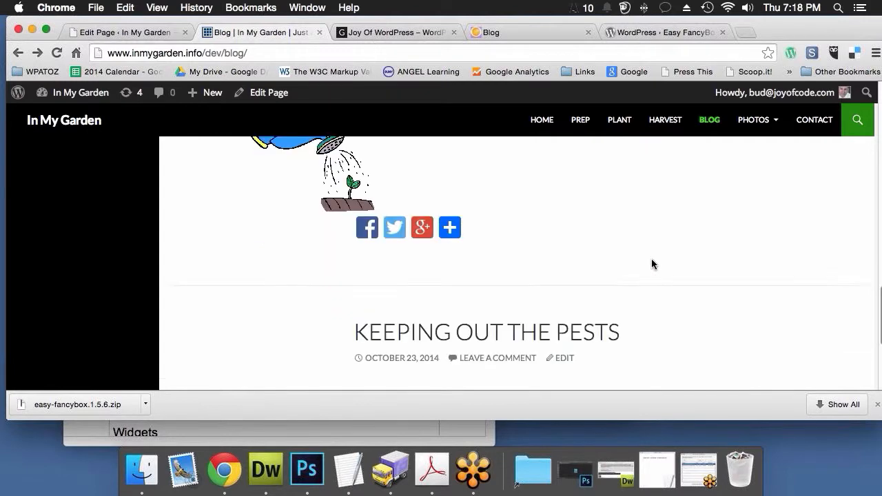
scroll(652, 258, up, 2)
scroll(652, 260, up, 8)
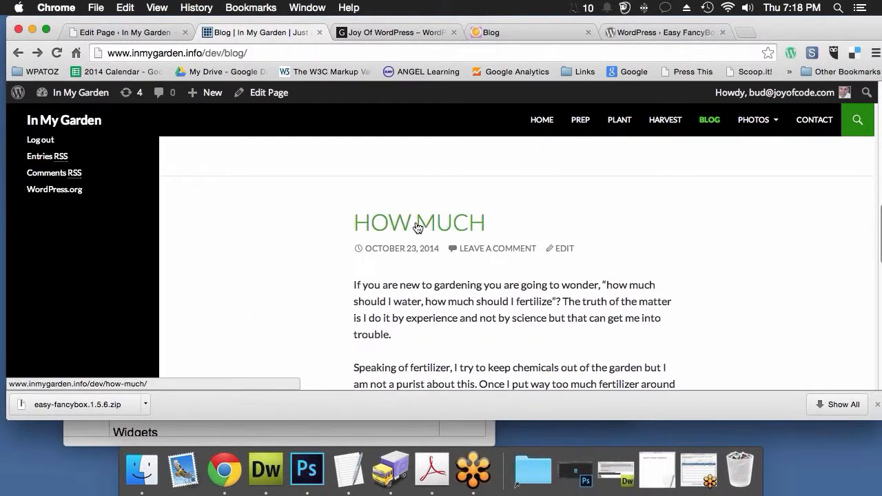
scroll(485, 266, down, 1)
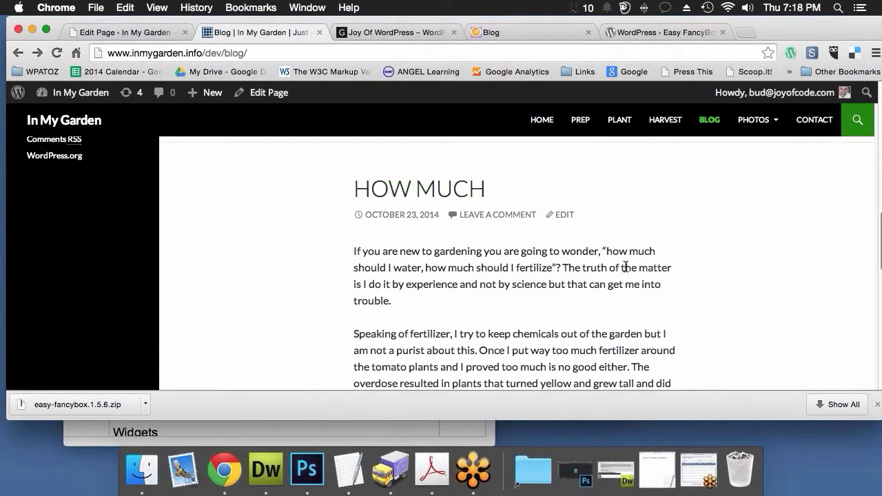
Step: Open the How Much post on its own page, review its content and open it for editing
click(460, 185)
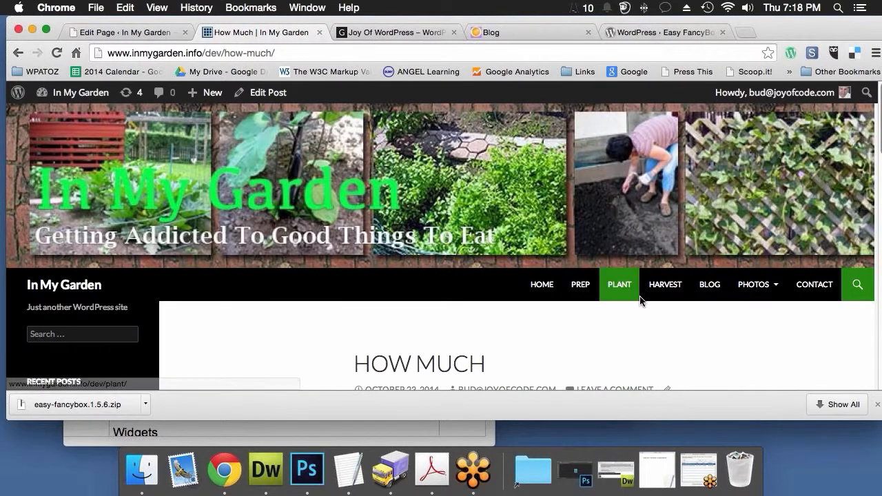
scroll(640, 297, down, 3)
scroll(640, 297, down, 5)
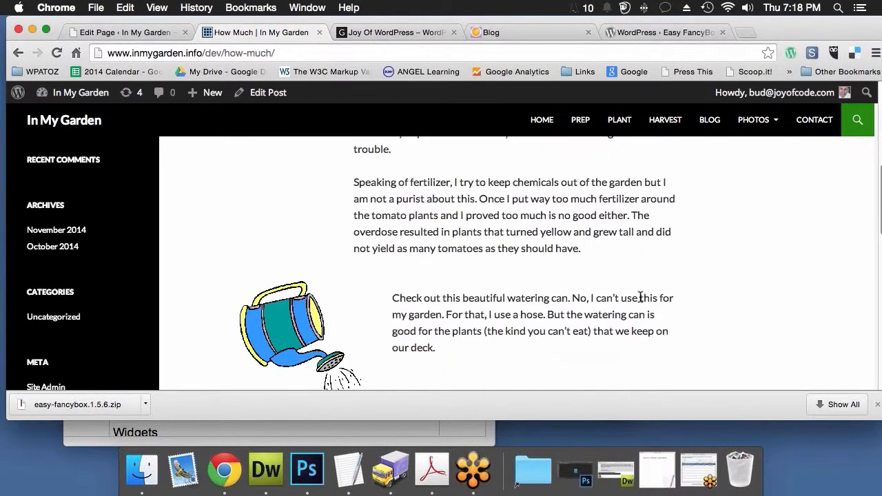
scroll(640, 297, up, 3)
scroll(641, 297, up, 3)
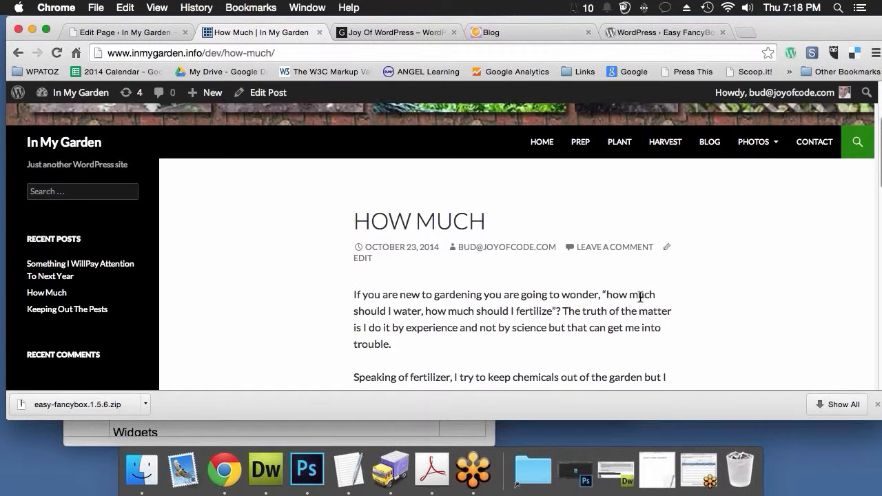
click(363, 260)
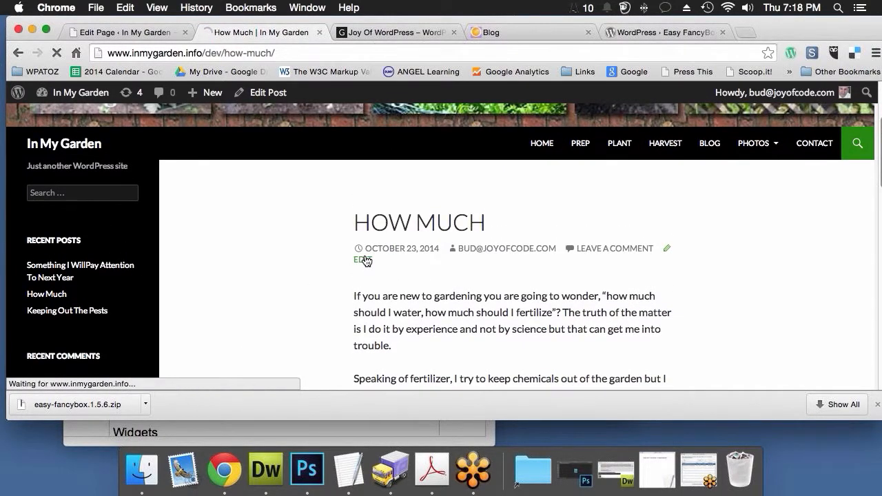
Step: Start setting a featured image for the How Much post and look through the existing media library images
scroll(530, 282, down, 1)
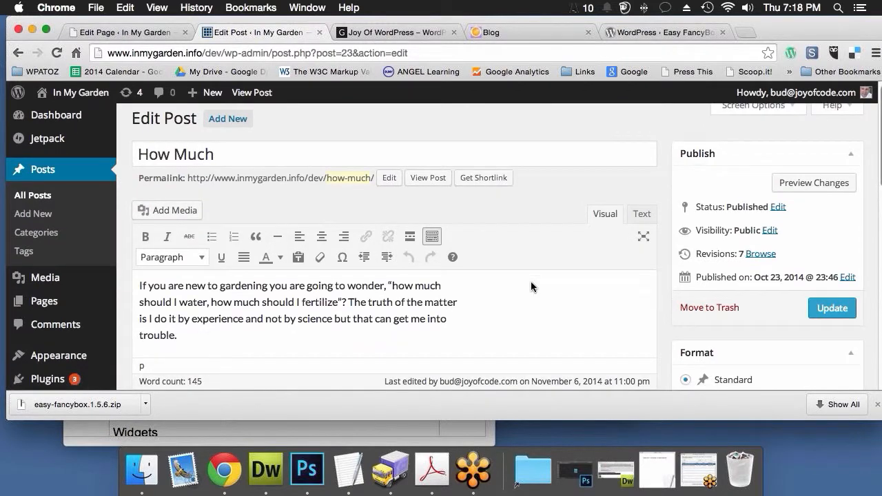
scroll(530, 281, down, 5)
scroll(765, 280, down, 3)
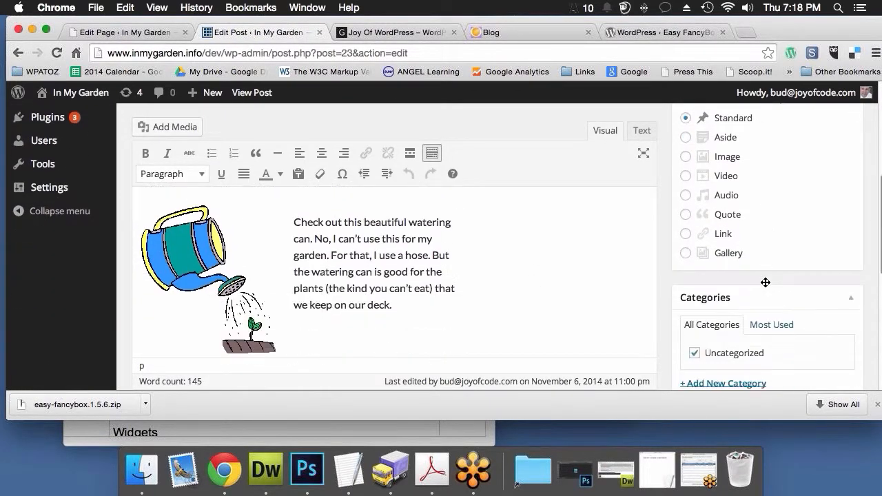
scroll(764, 281, down, 8)
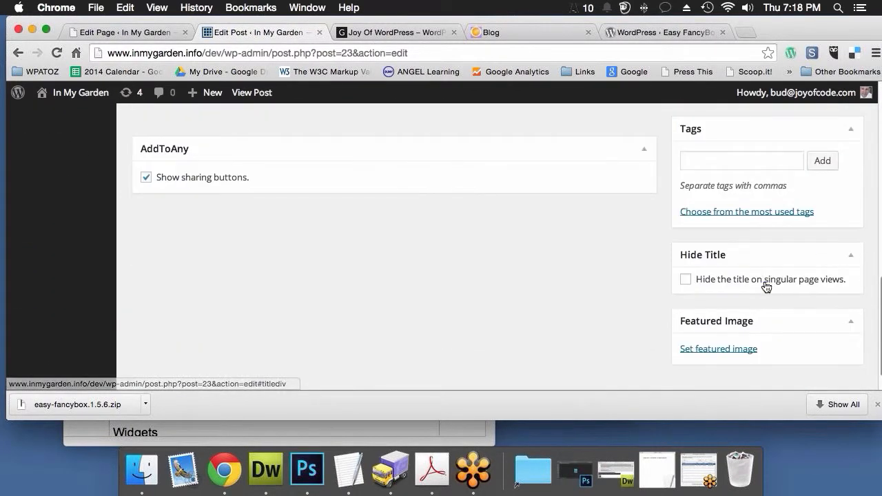
scroll(766, 286, down, 1)
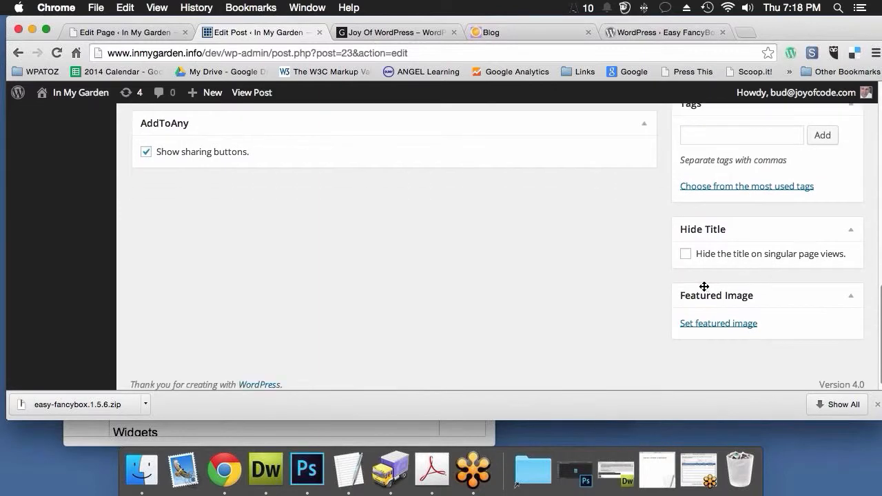
click(718, 326)
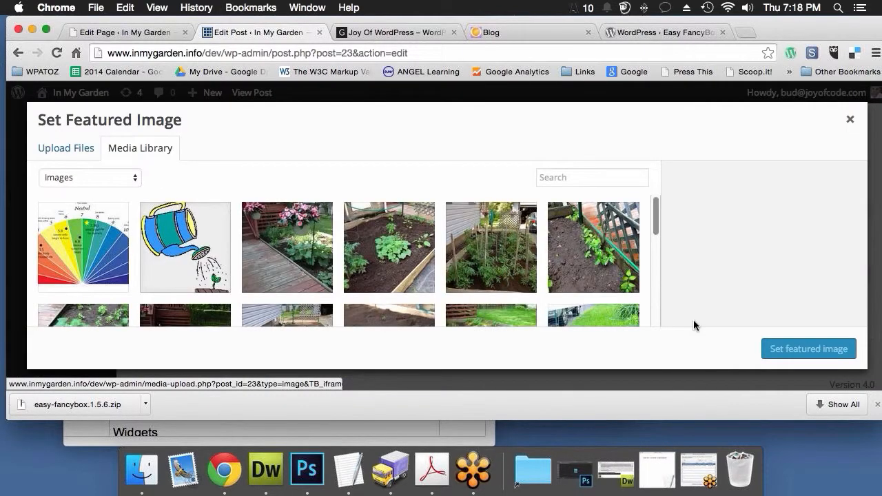
scroll(339, 285, down, 5)
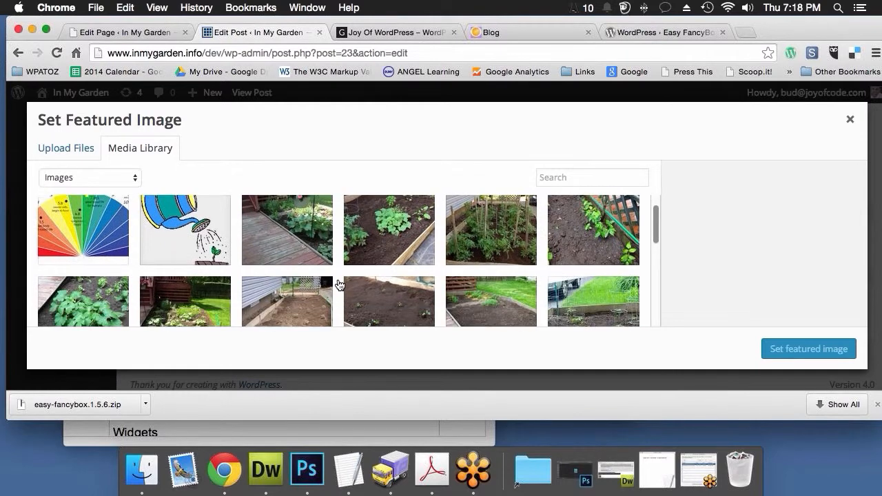
scroll(339, 285, down, 4)
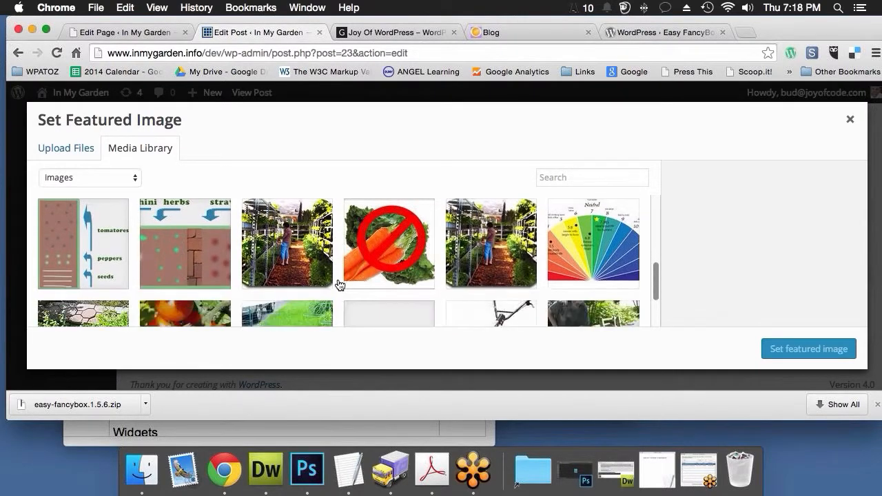
scroll(339, 285, up, 10)
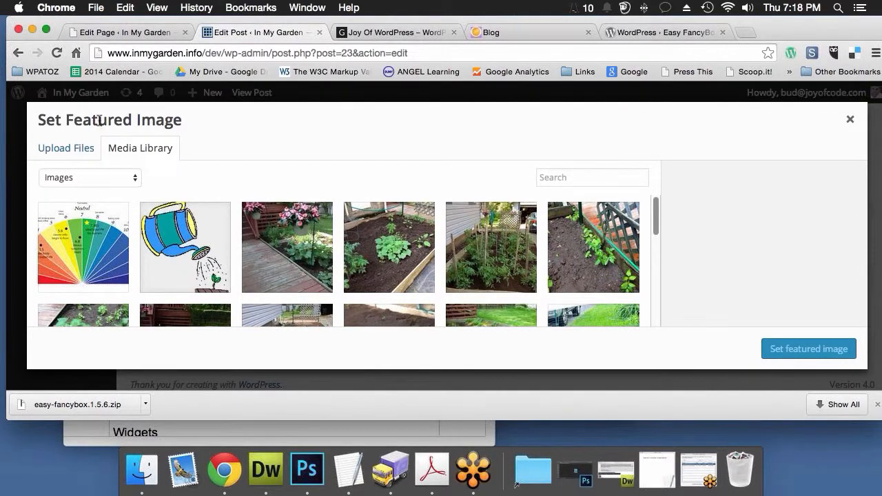
click(69, 153)
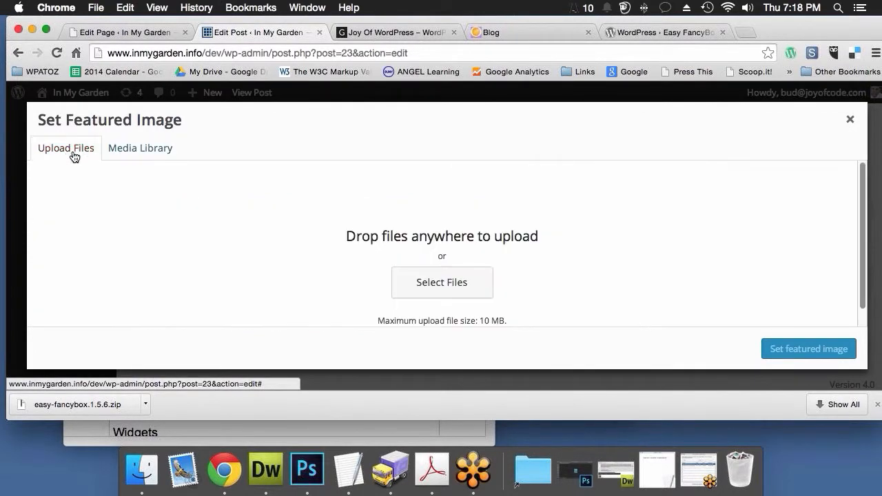
click(527, 470)
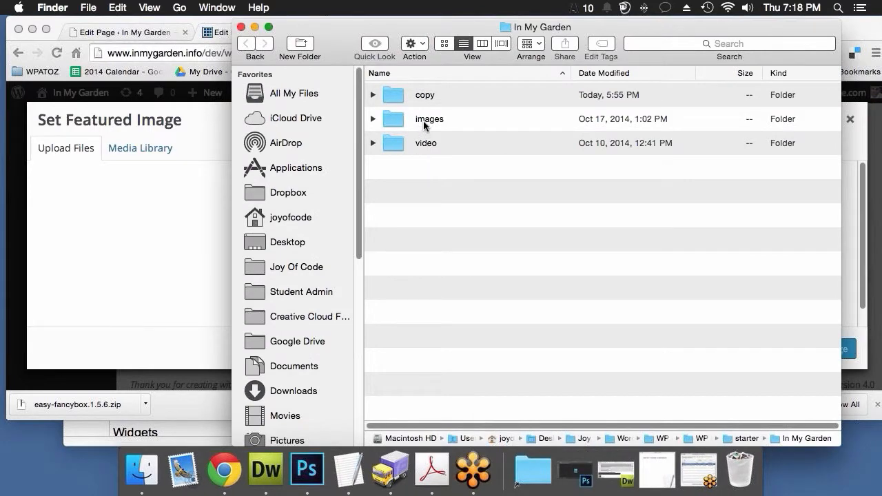
double_click(424, 120)
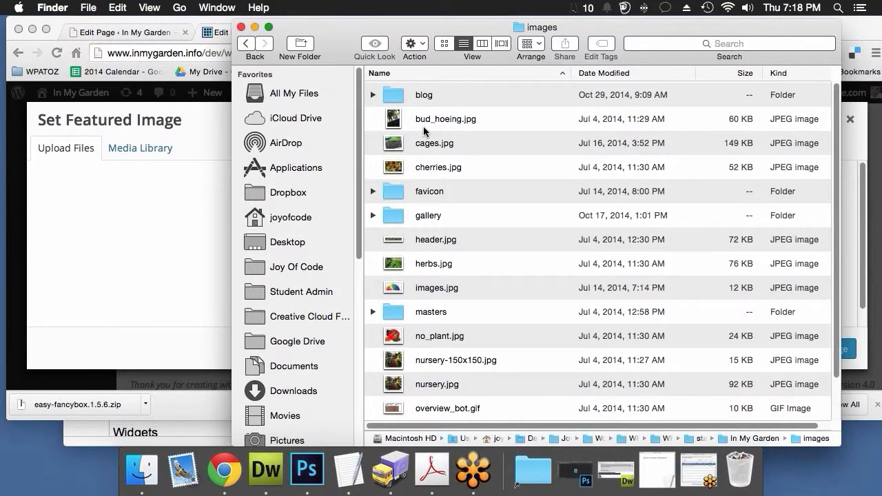
double_click(422, 95)
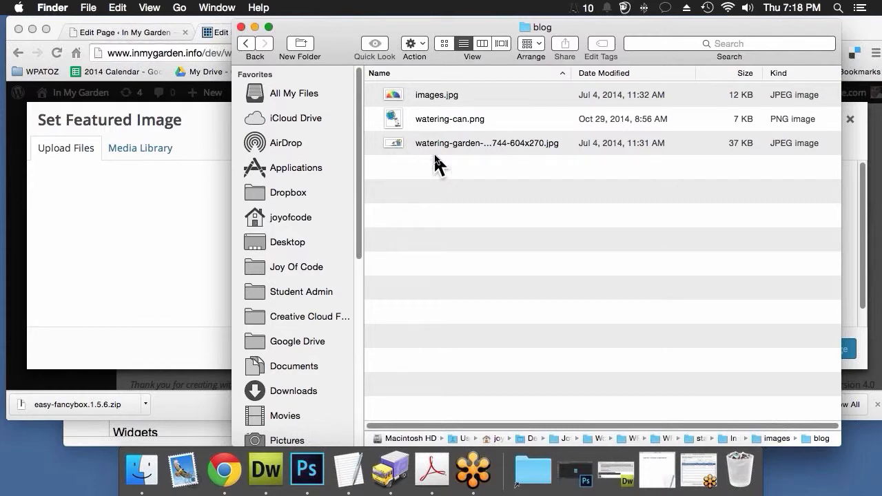
click(430, 146)
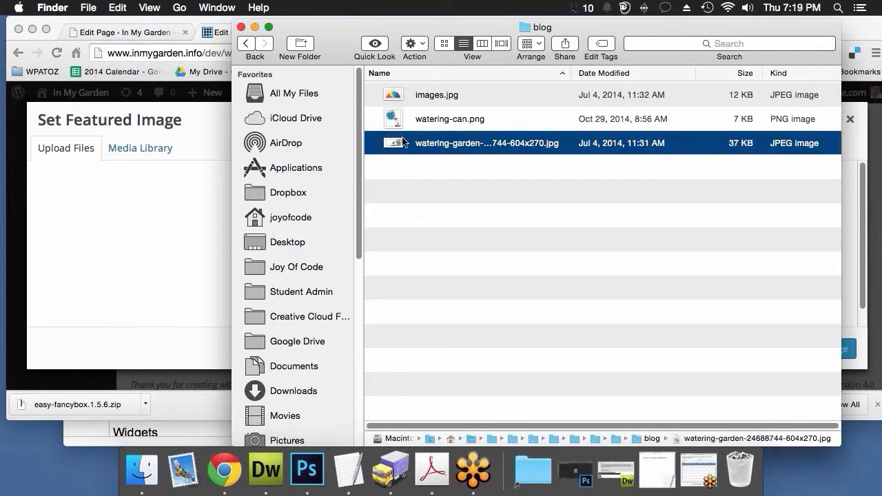
drag(145, 171, 106, 208)
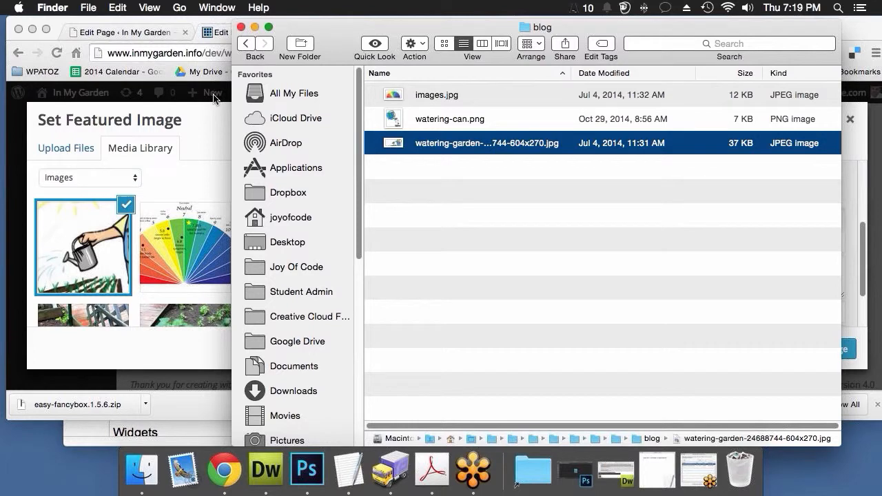
Step: Set the uploaded watering-garden picture as the featured image of the How Much post and update the post
click(241, 27)
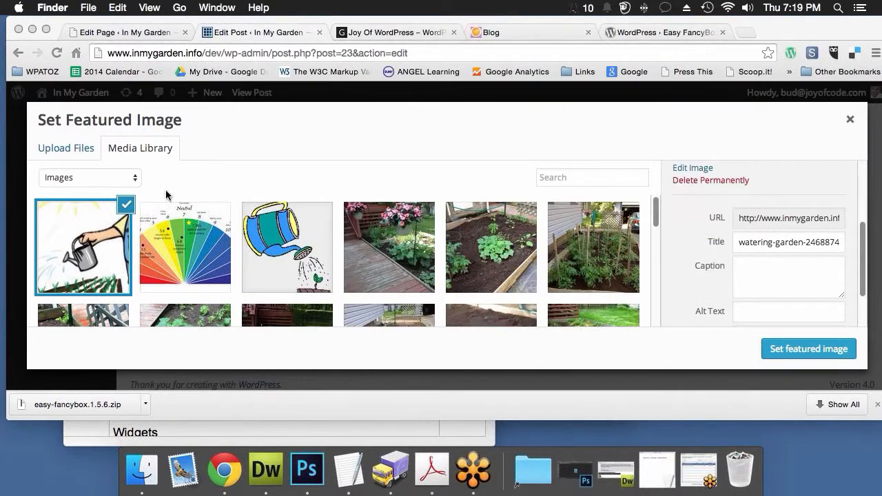
click(749, 312)
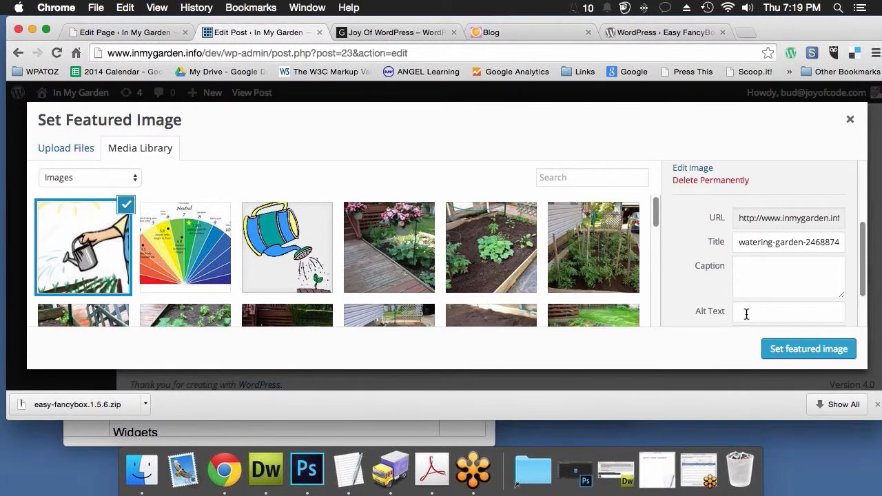
click(749, 312)
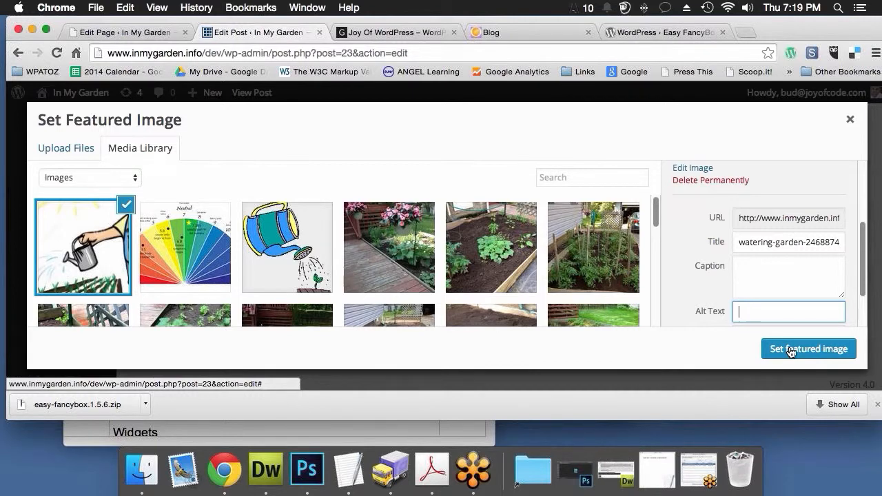
click(791, 350)
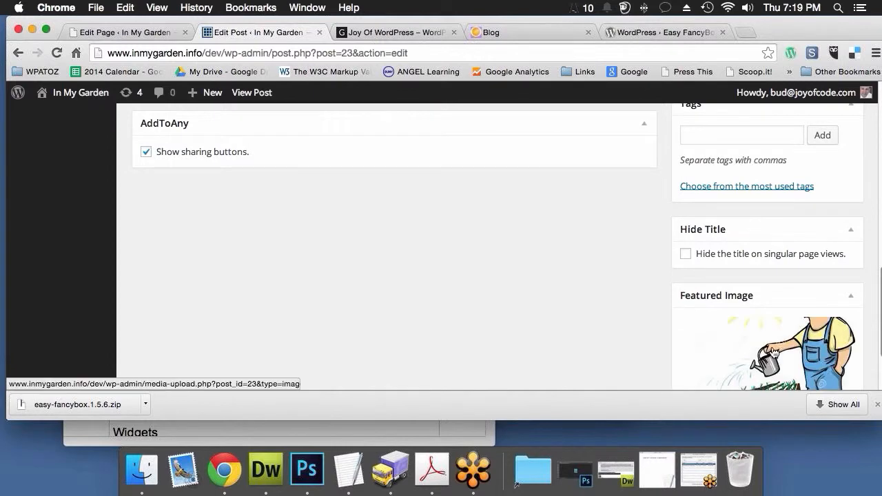
scroll(776, 348, down, 3)
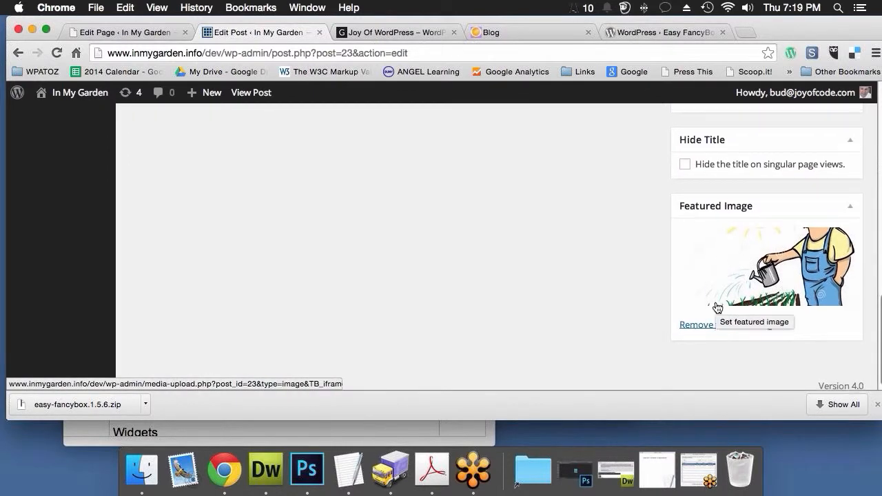
scroll(717, 307, up, 10)
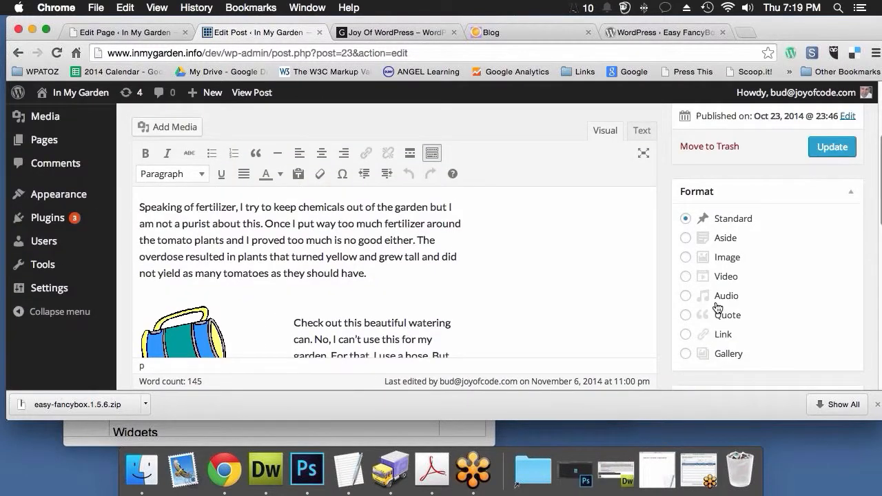
scroll(717, 307, up, 5)
click(830, 268)
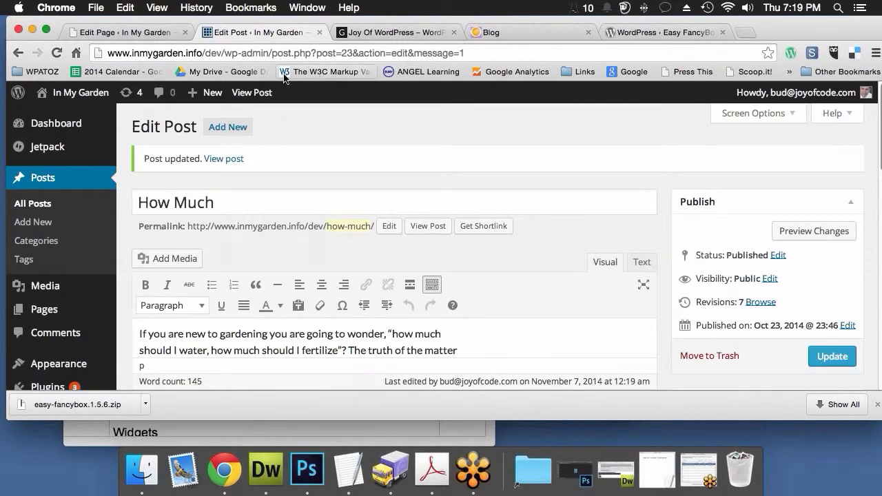
Step: View the How Much post on its own page and review its featured image together with the text below it
click(251, 96)
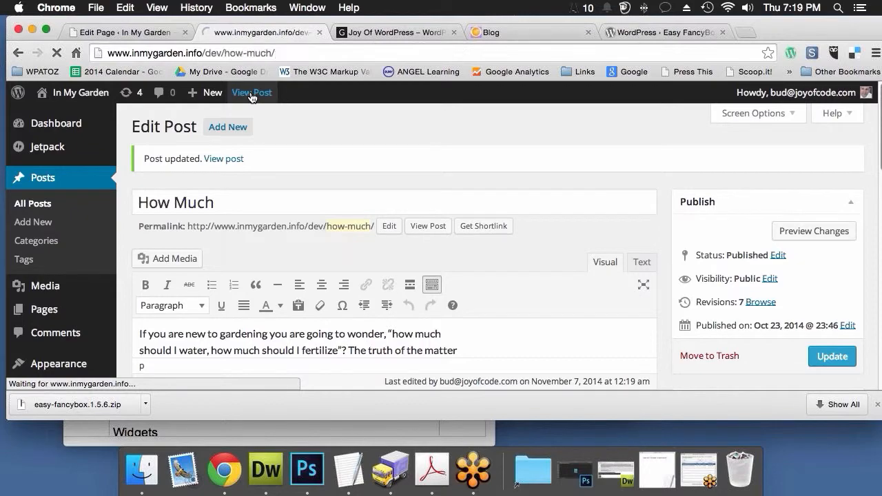
scroll(700, 297, down, 5)
scroll(700, 296, down, 6)
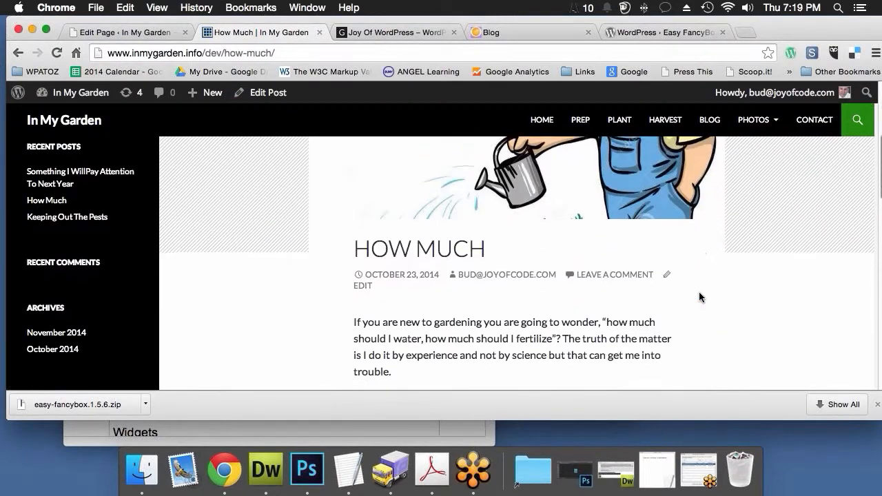
scroll(700, 297, up, 5)
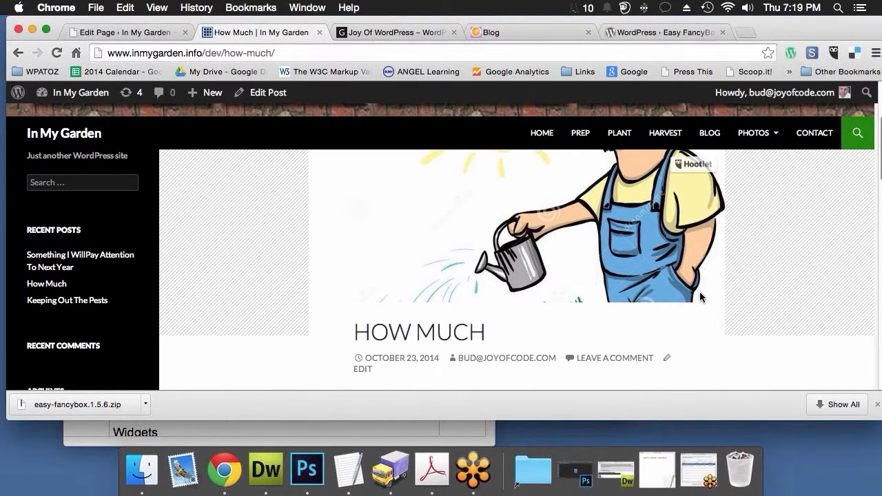
scroll(705, 289, up, 2)
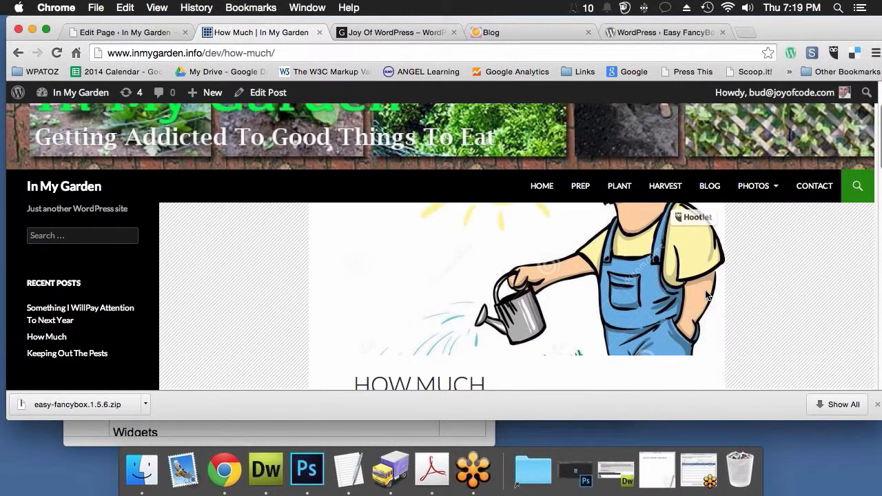
scroll(713, 322, down, 4)
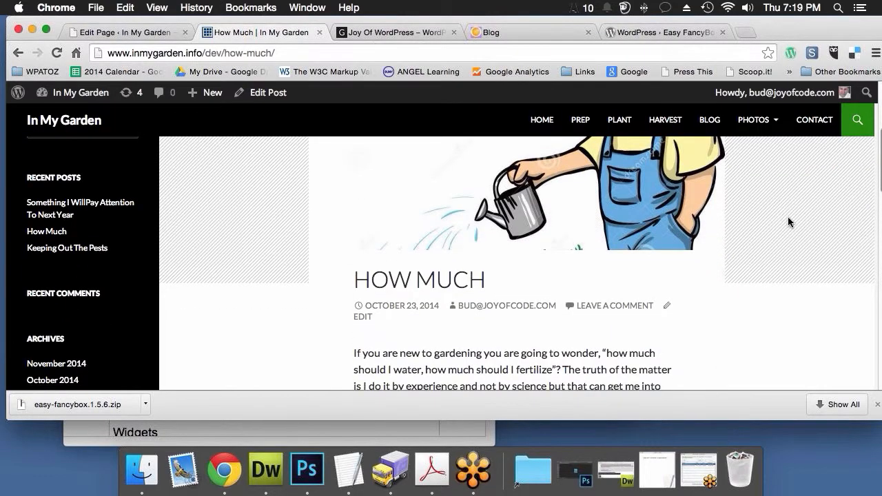
scroll(763, 288, down, 3)
scroll(762, 290, down, 4)
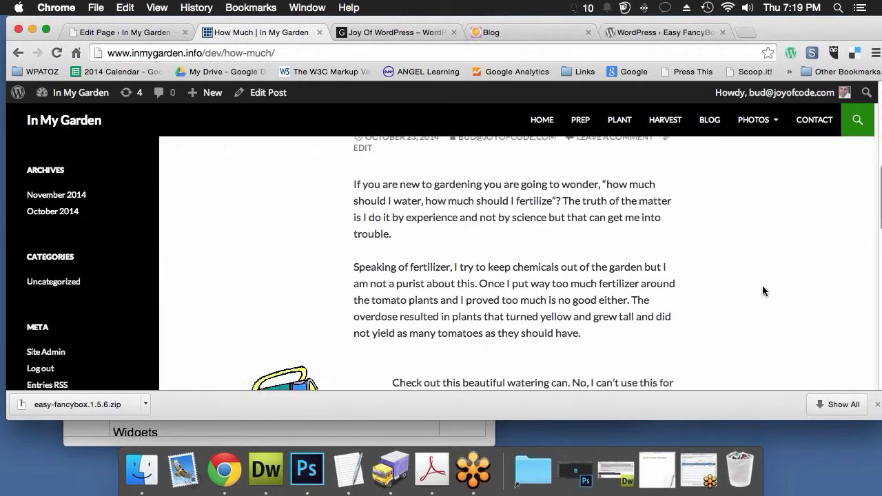
scroll(763, 290, down, 4)
scroll(763, 290, up, 3)
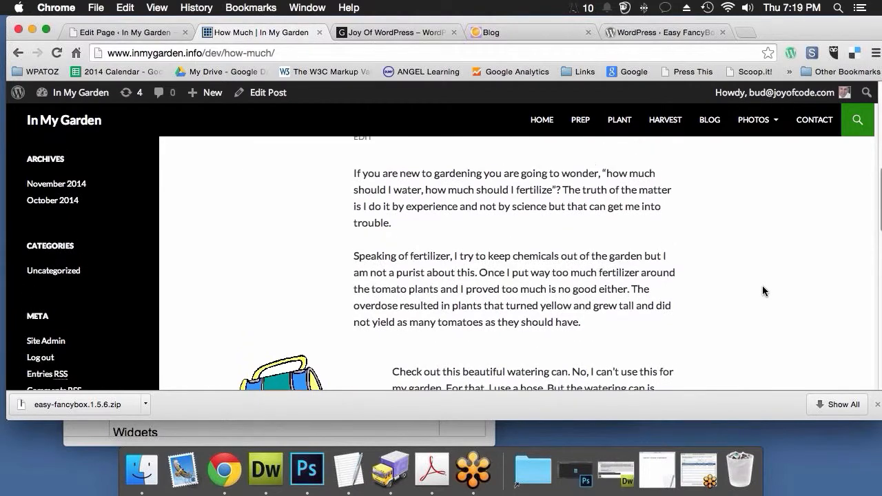
scroll(324, 211, up, 10)
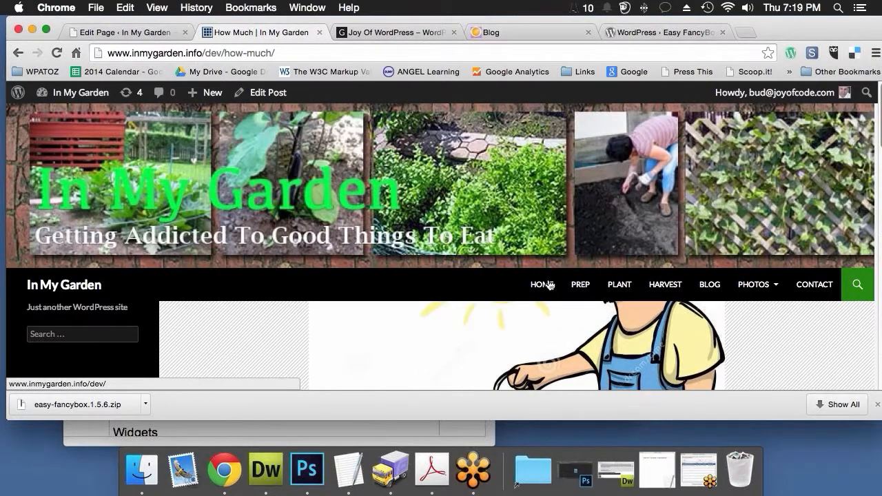
Step: Open the site's Blog page, check how the How Much post's featured image appears there, and close the browser's downloads bar
click(714, 288)
scroll(736, 307, down, 5)
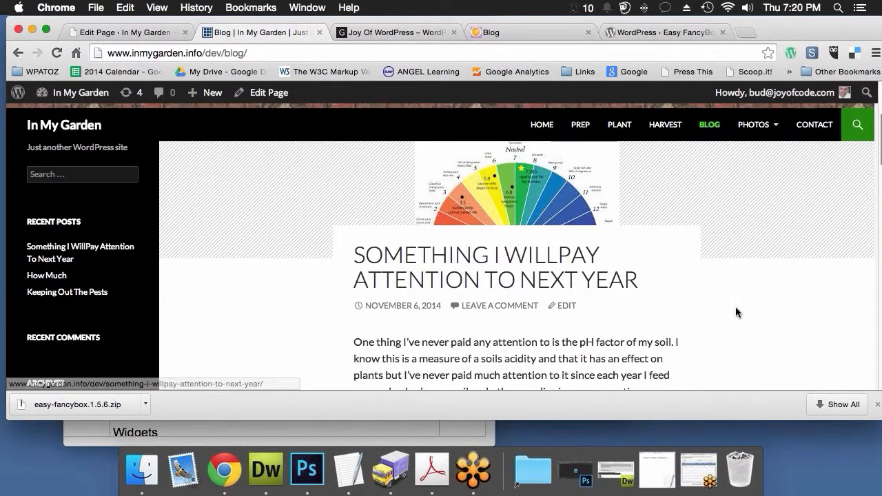
scroll(736, 312, down, 15)
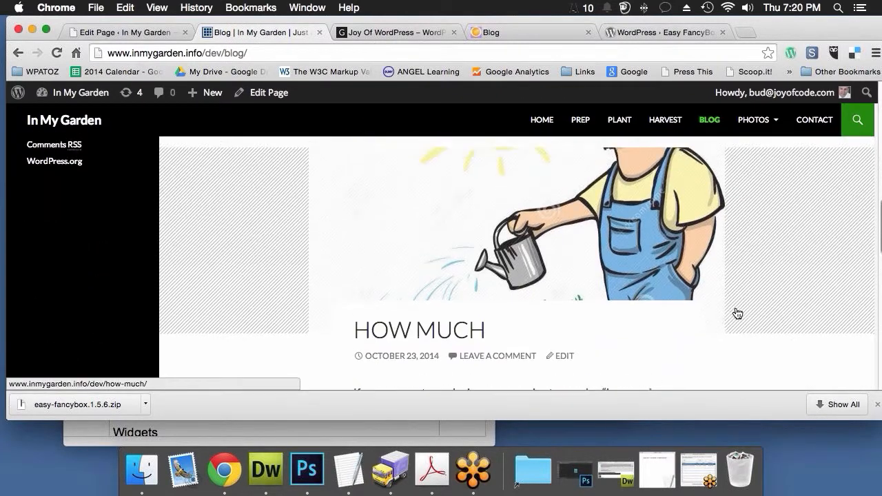
scroll(739, 312, up, 2)
scroll(808, 309, down, 3)
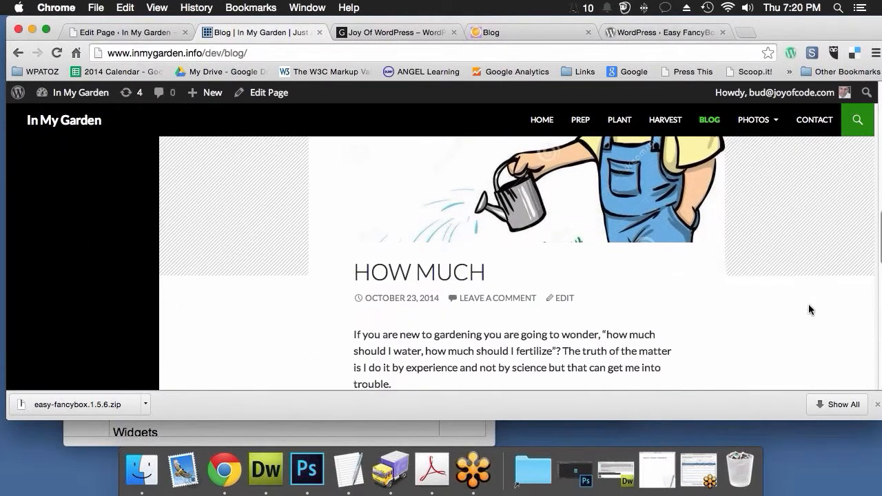
scroll(810, 309, down, 1)
scroll(810, 310, up, 5)
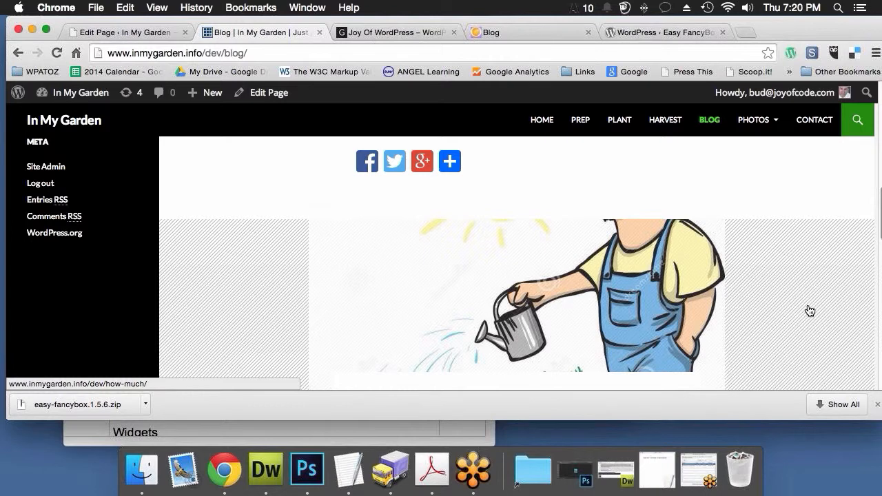
click(877, 405)
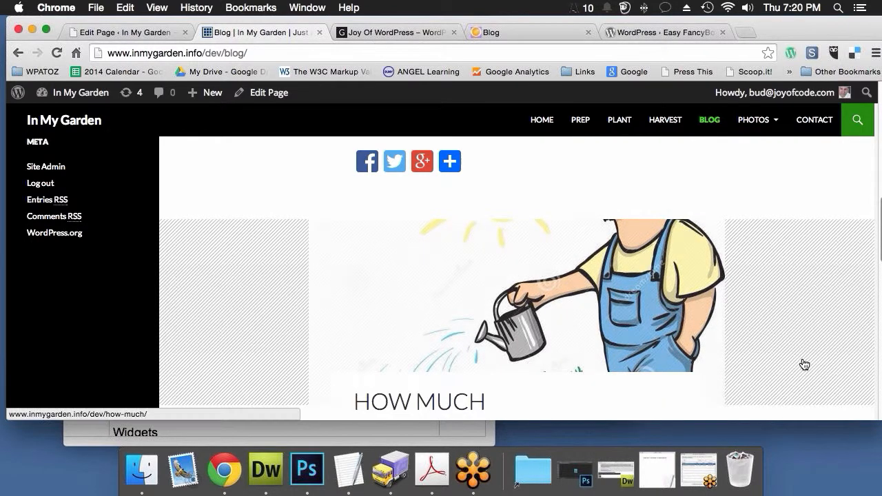
Step: Look through the posts on the Blog page and compare how much of each post's text is displayed
scroll(804, 364, down, 3)
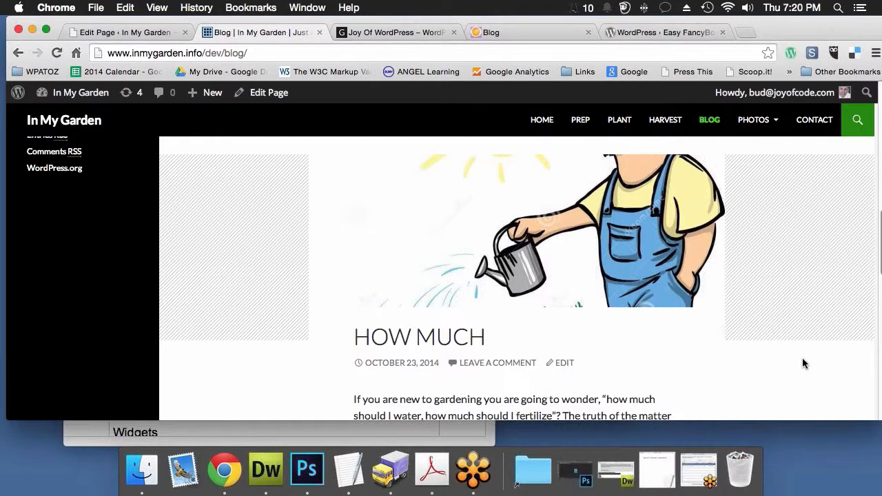
scroll(802, 363, up, 15)
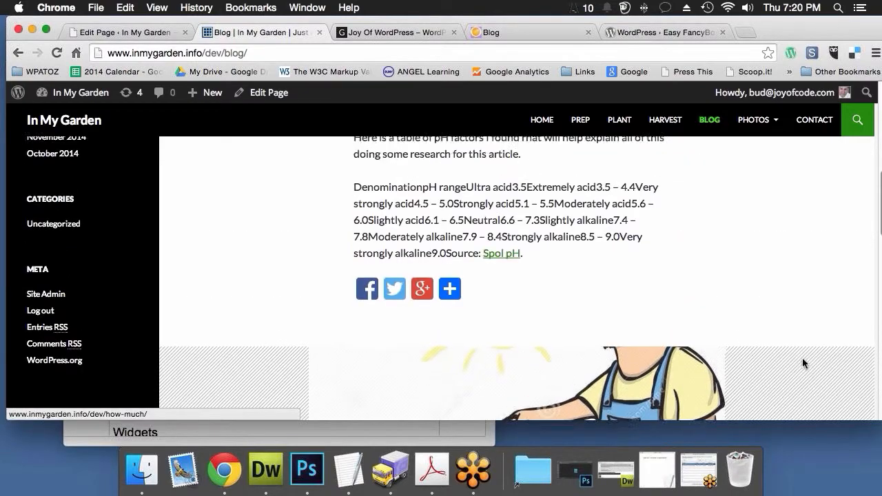
scroll(802, 364, up, 10)
scroll(802, 363, down, 8)
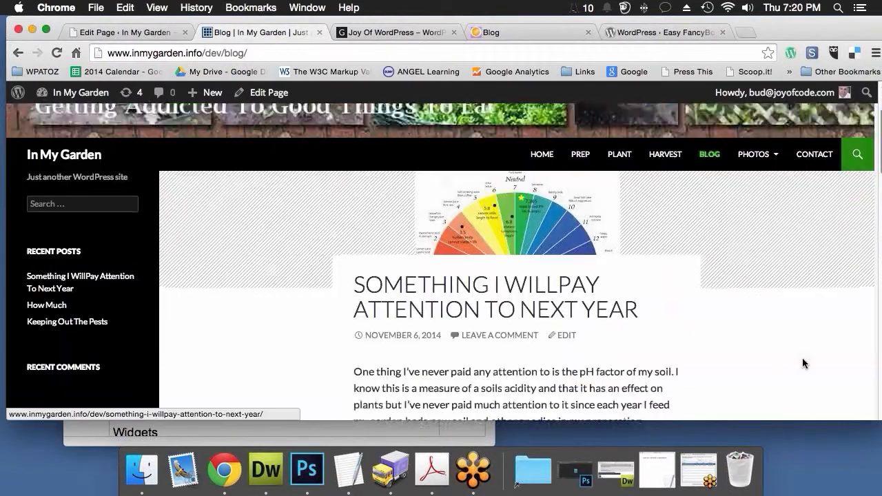
scroll(802, 363, down, 20)
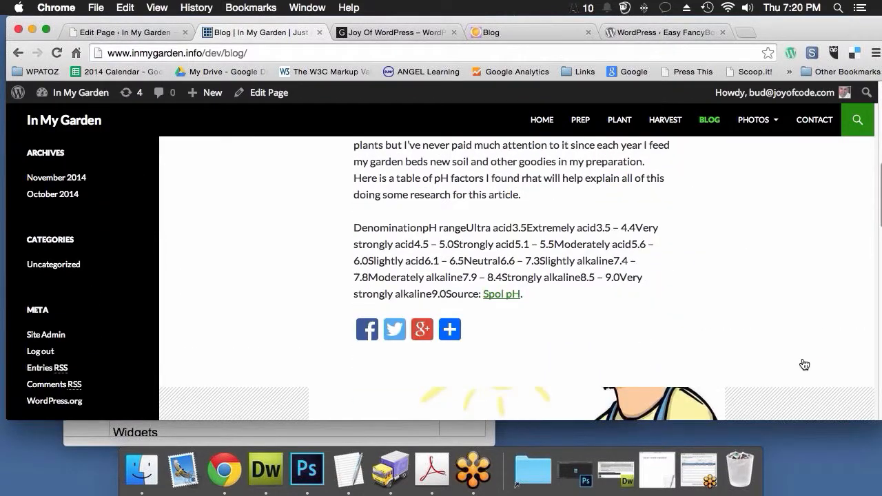
scroll(802, 359, down, 6)
scroll(802, 359, up, 7)
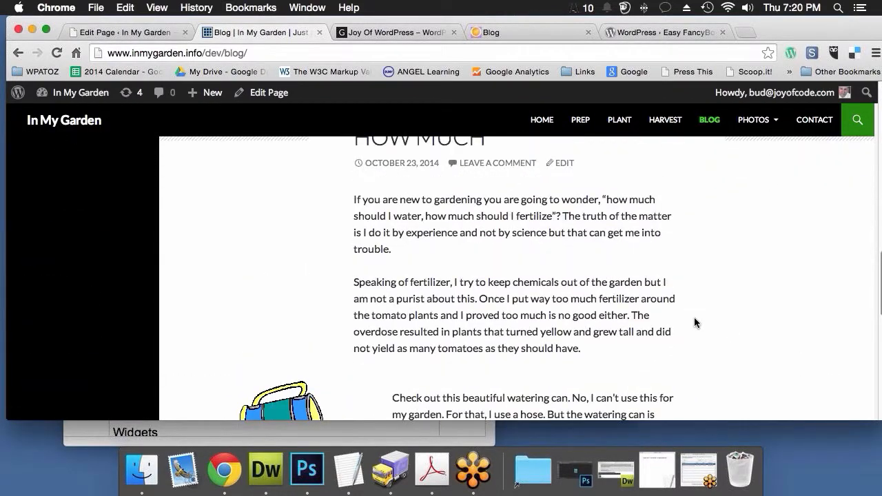
scroll(694, 319, down, 1)
scroll(695, 319, up, 3)
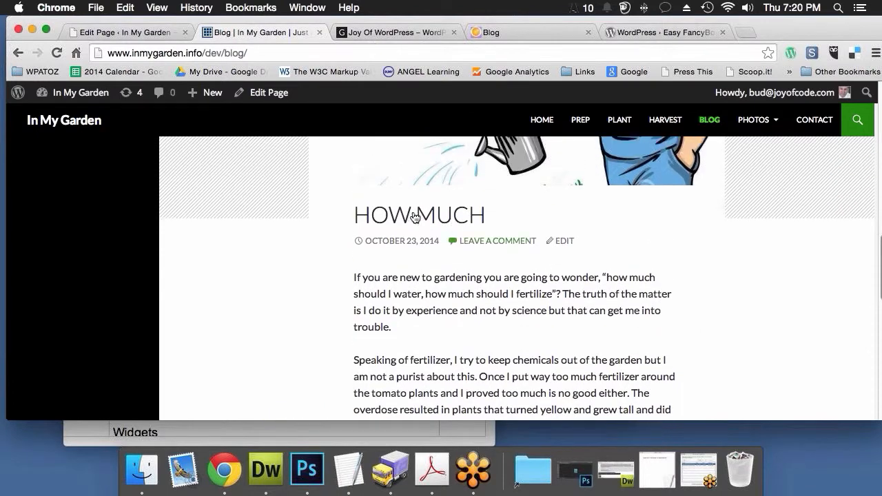
Step: Open the How Much post for editing, insert a Read More tag after its first paragraph and update the post
click(414, 217)
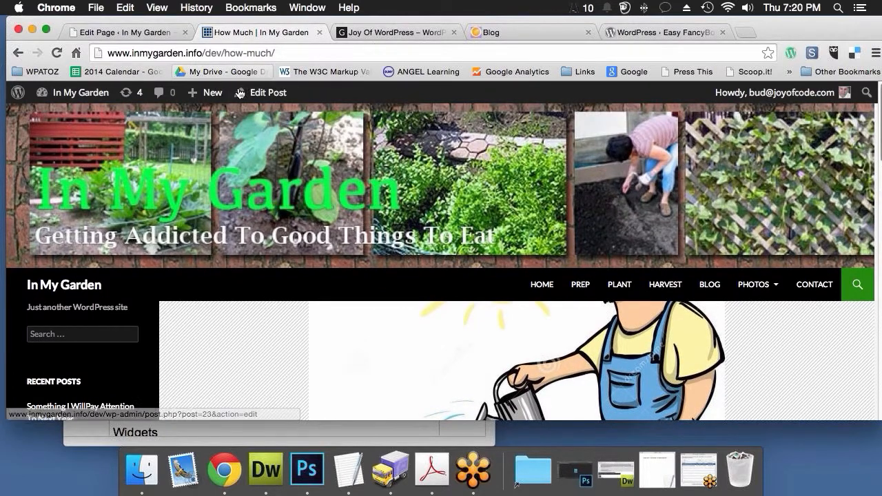
click(266, 93)
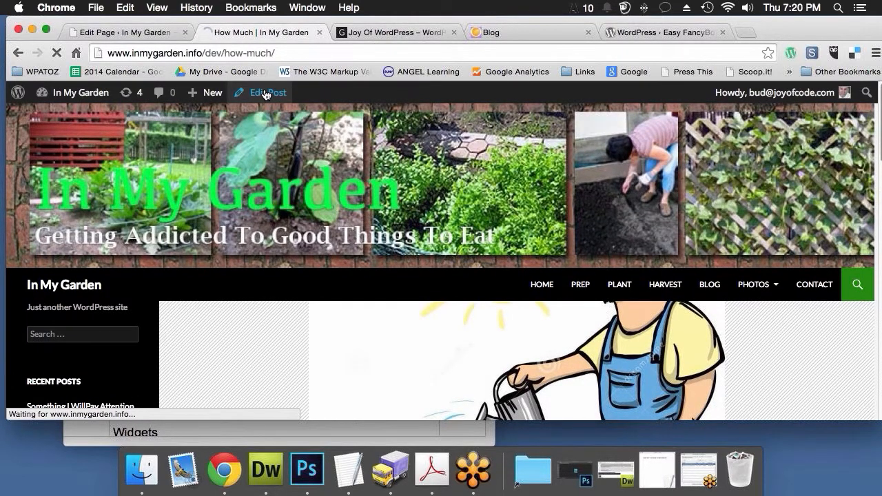
scroll(564, 303, down, 2)
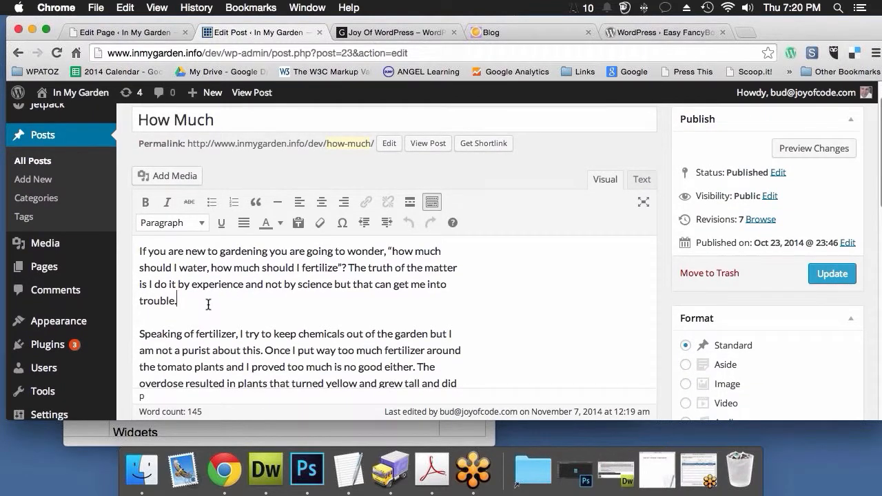
key(Return)
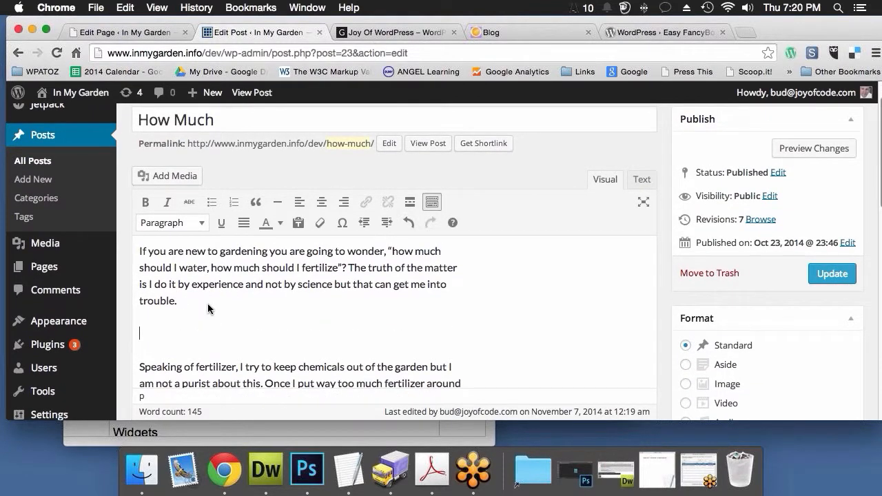
scroll(371, 205, down, 1)
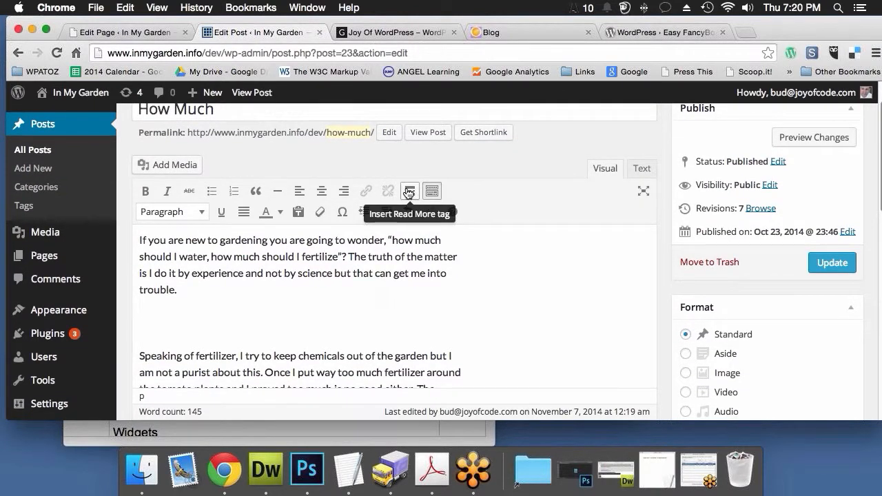
click(409, 193)
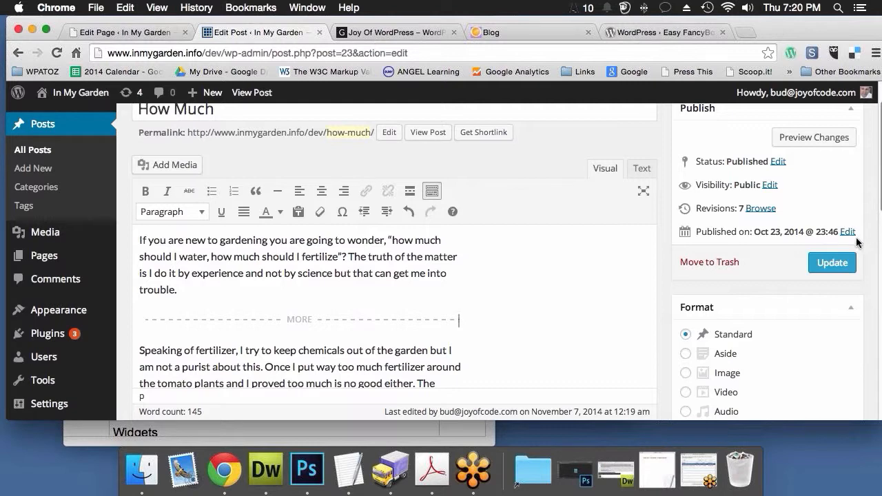
click(846, 262)
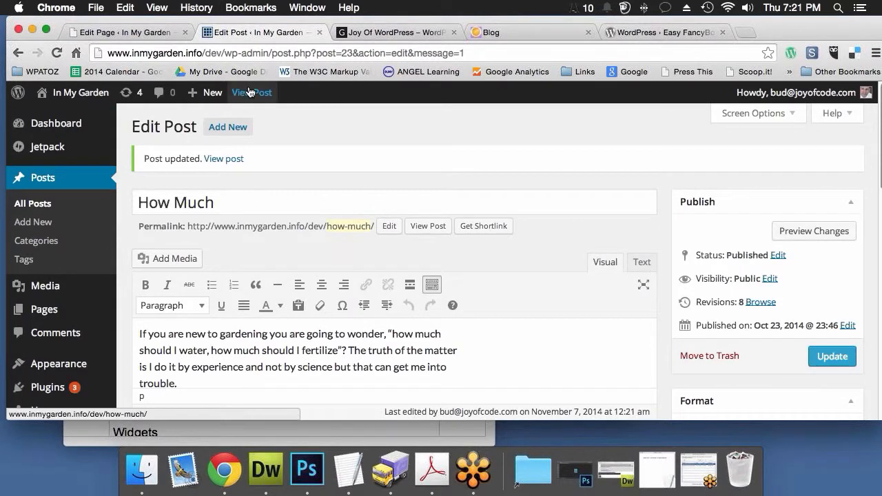
Step: View the updated How Much post on its own page and check that its full text is displayed
click(249, 92)
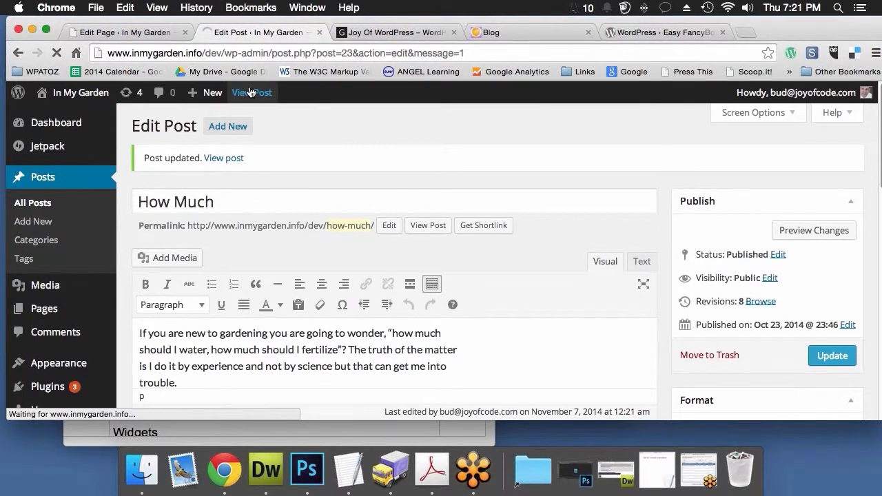
scroll(662, 324, down, 4)
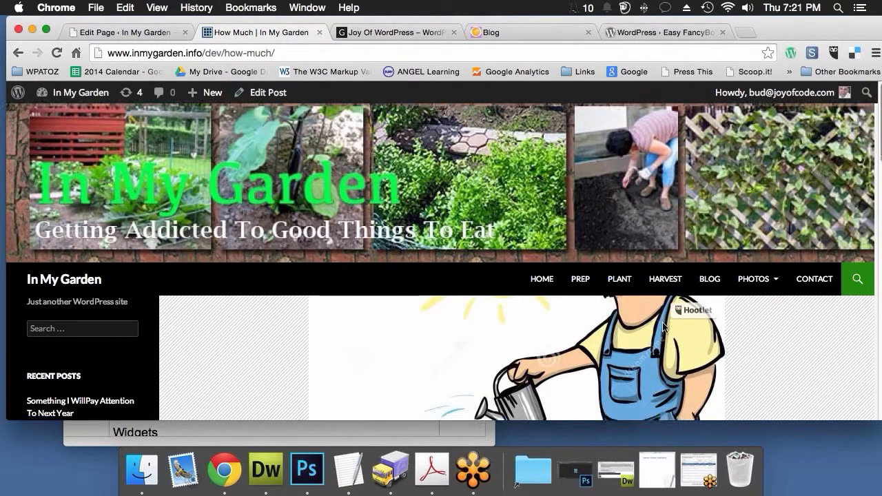
scroll(662, 322, down, 8)
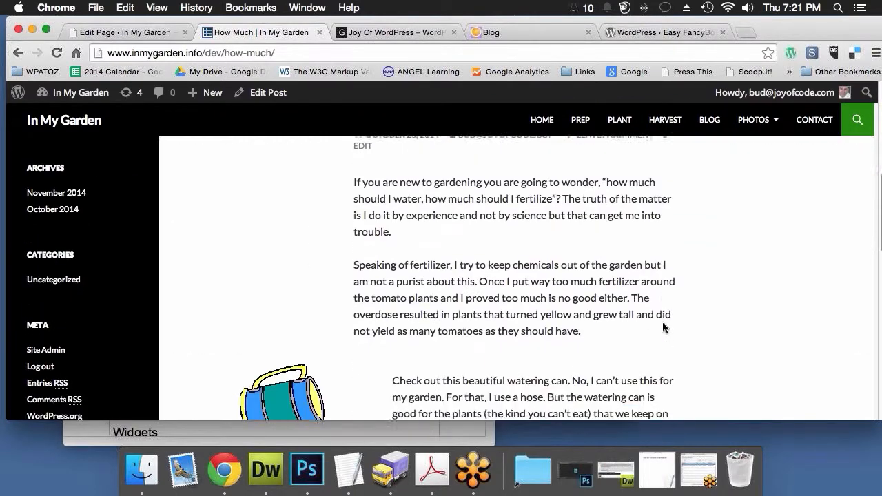
scroll(663, 327, up, 8)
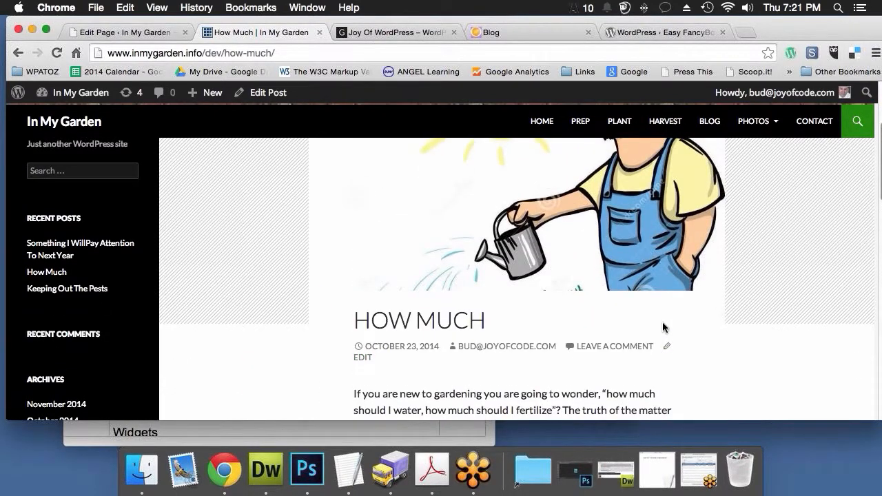
scroll(663, 328, up, 2)
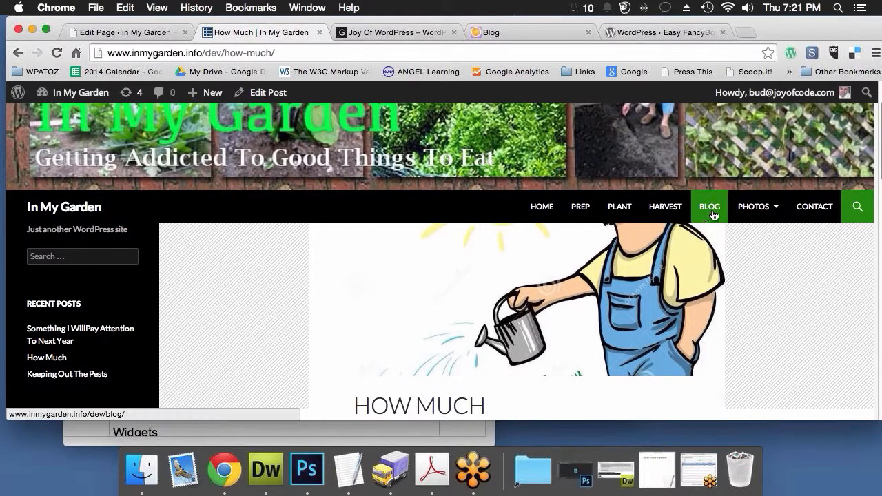
Step: Open the site's Blog page and examine the How Much post's featured image, shortened text and Continue reading link
click(714, 214)
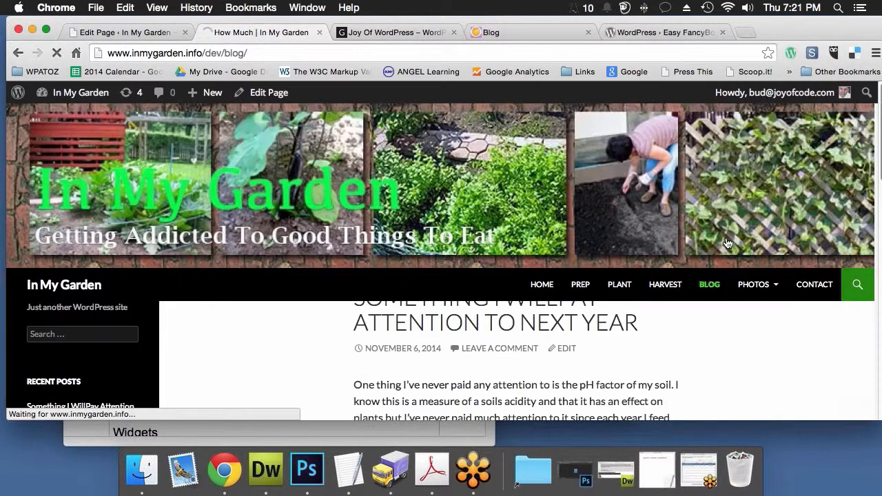
scroll(734, 289, down, 10)
scroll(734, 289, down, 9)
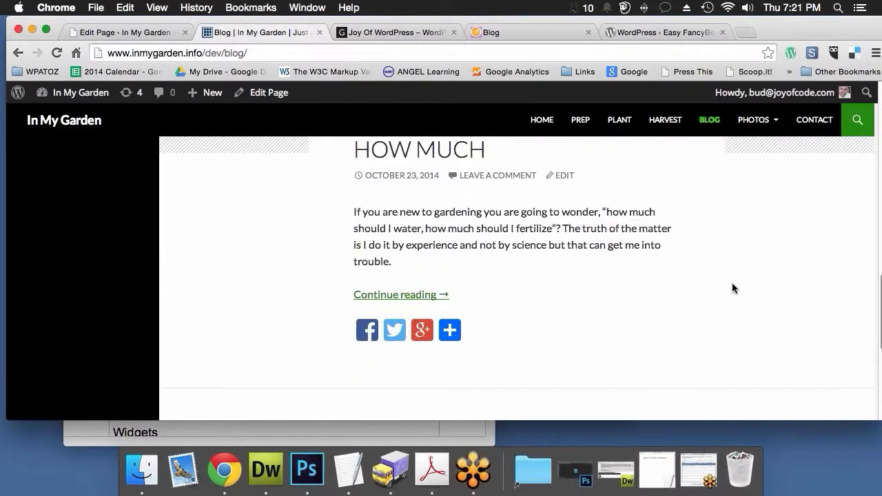
scroll(732, 288, up, 3)
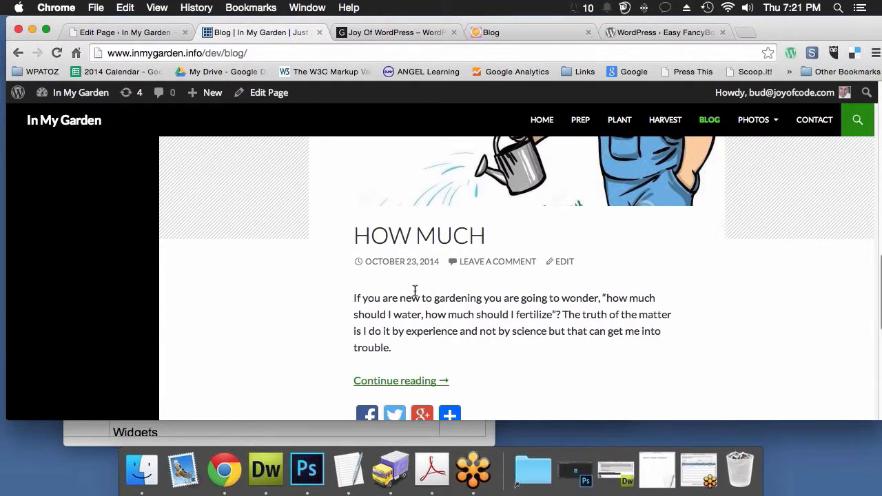
scroll(505, 324, up, 2)
scroll(505, 325, down, 2)
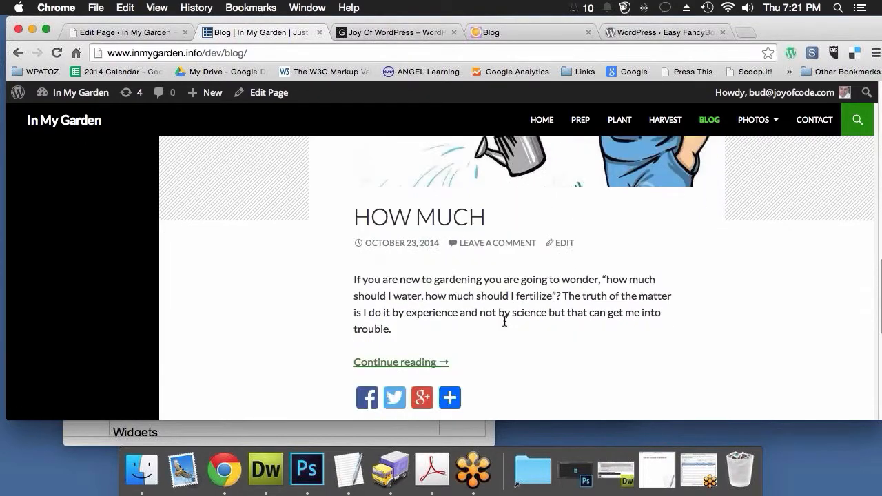
scroll(504, 324, up, 6)
scroll(505, 325, down, 5)
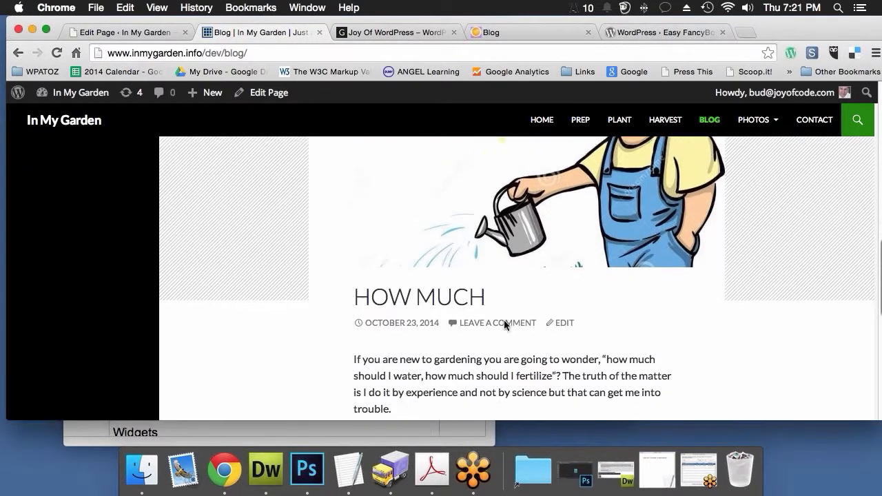
scroll(503, 320, down, 2)
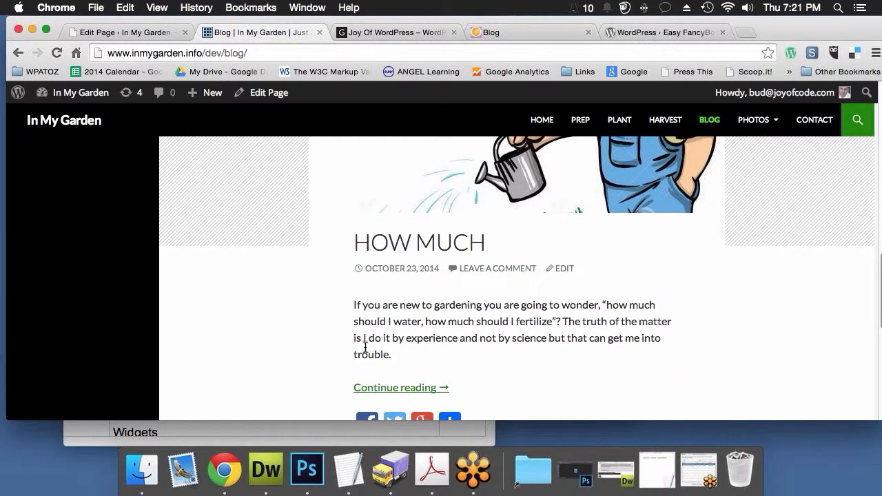
Step: Follow the How Much post's Continue reading link and review the first paragraph and the text that follows the break
click(398, 388)
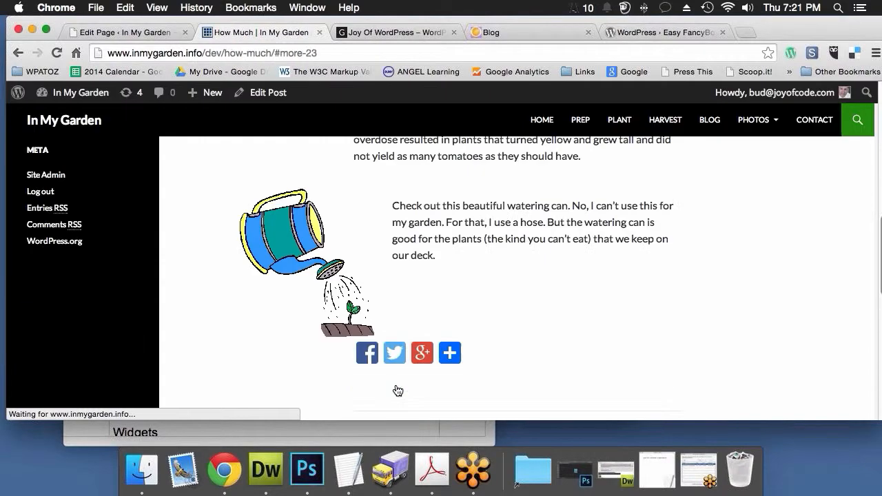
scroll(459, 387, up, 3)
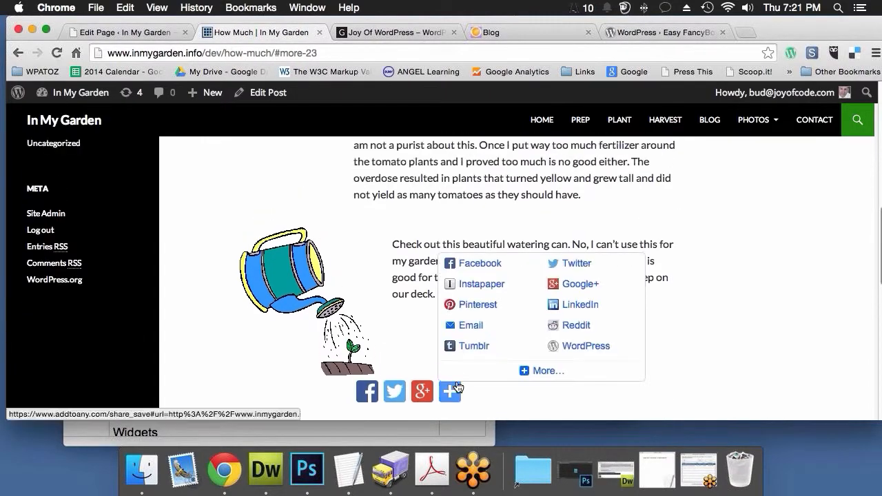
scroll(443, 270, up, 3)
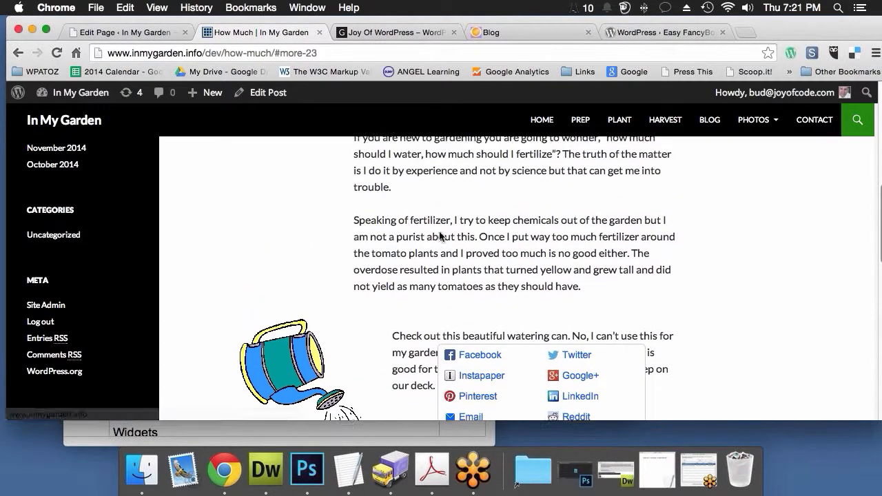
drag(438, 267, 344, 204)
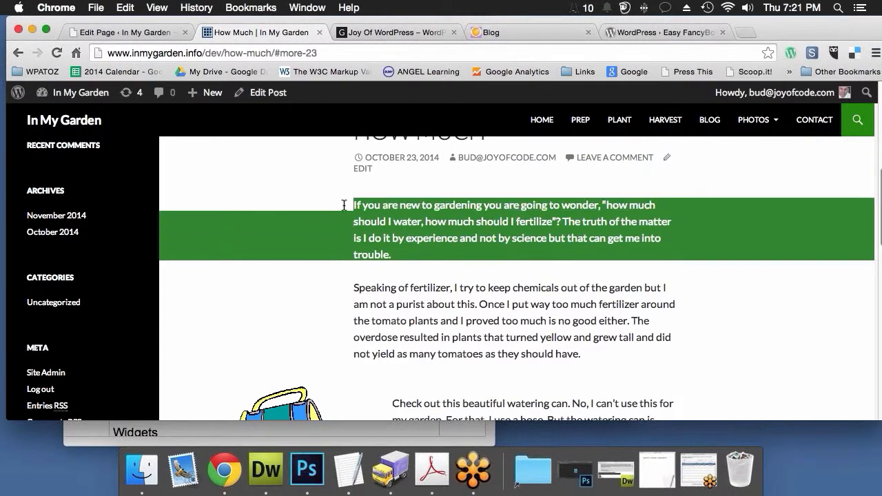
scroll(527, 287, down, 4)
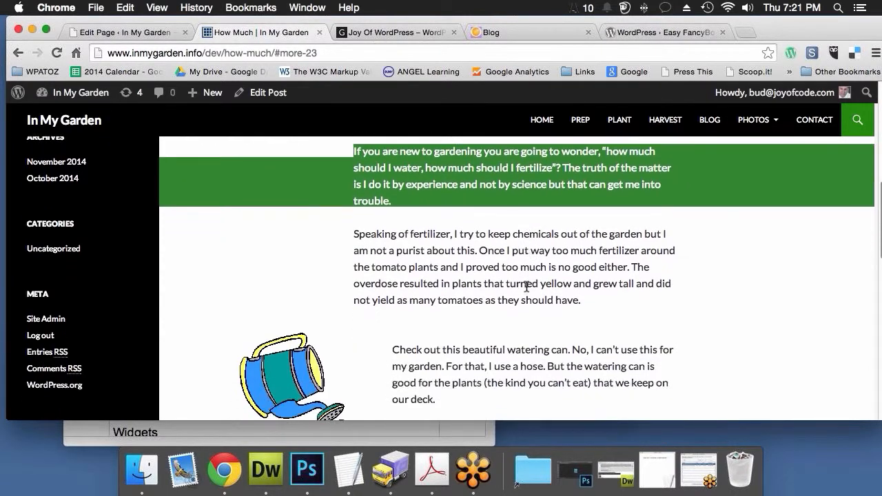
scroll(526, 290, down, 1)
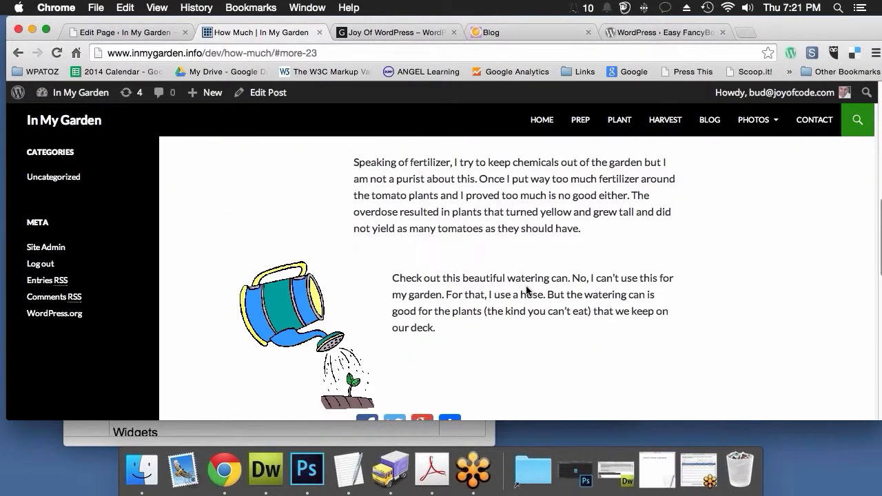
Step: Return to the Blog page and review how much text the Something I WillPay Attention To Next Year post displays
click(18, 53)
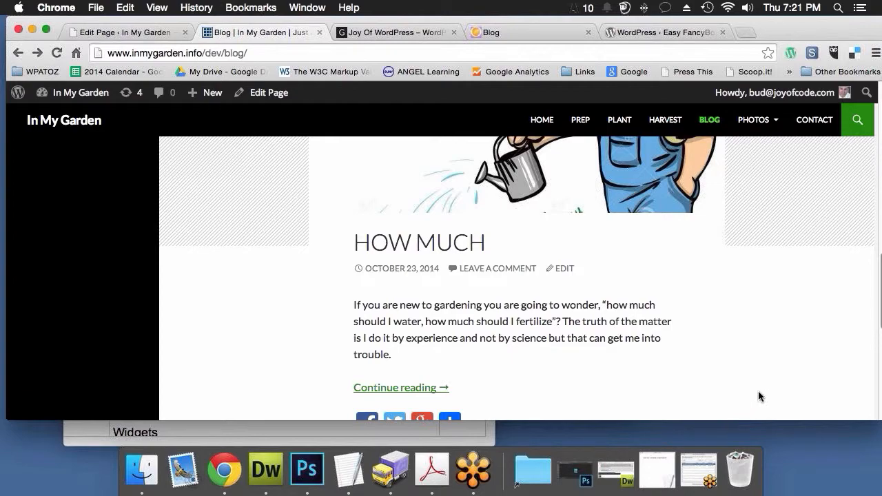
scroll(759, 397, up, 10)
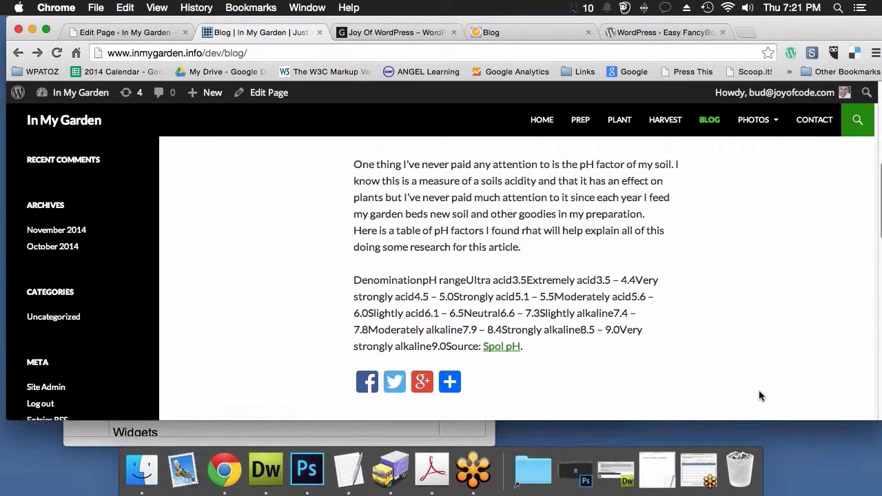
scroll(759, 396, up, 5)
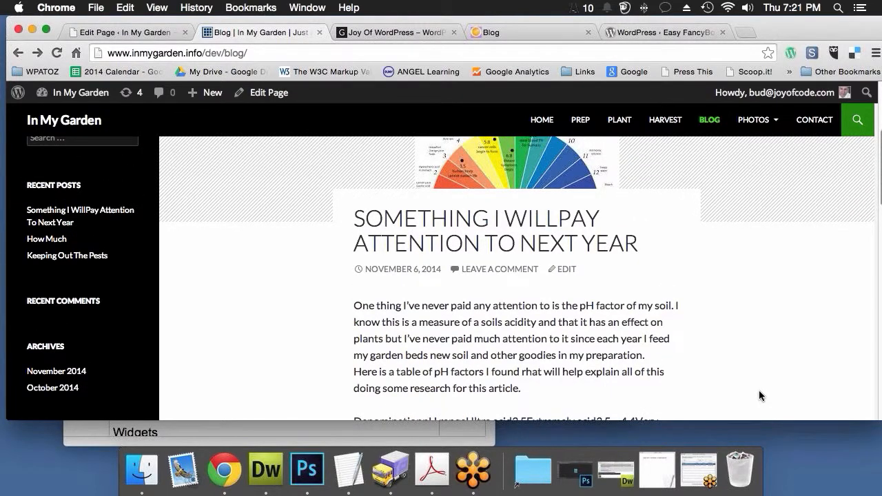
scroll(759, 396, down, 2)
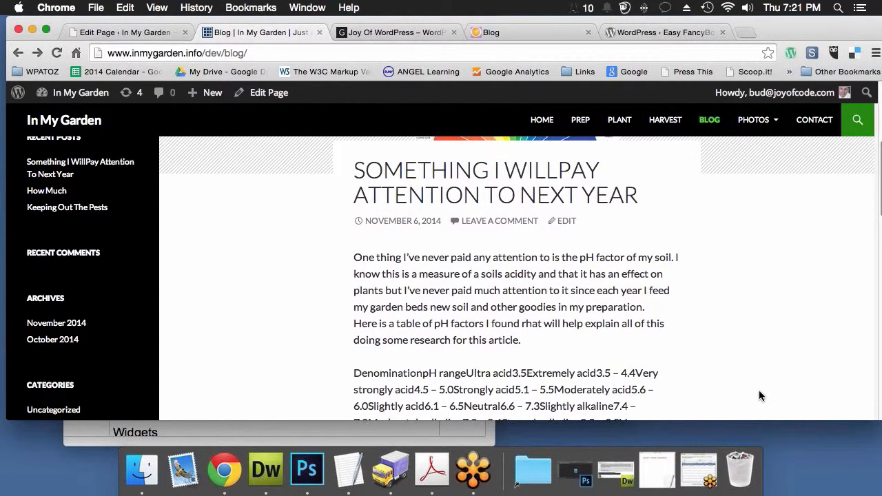
scroll(760, 395, down, 1)
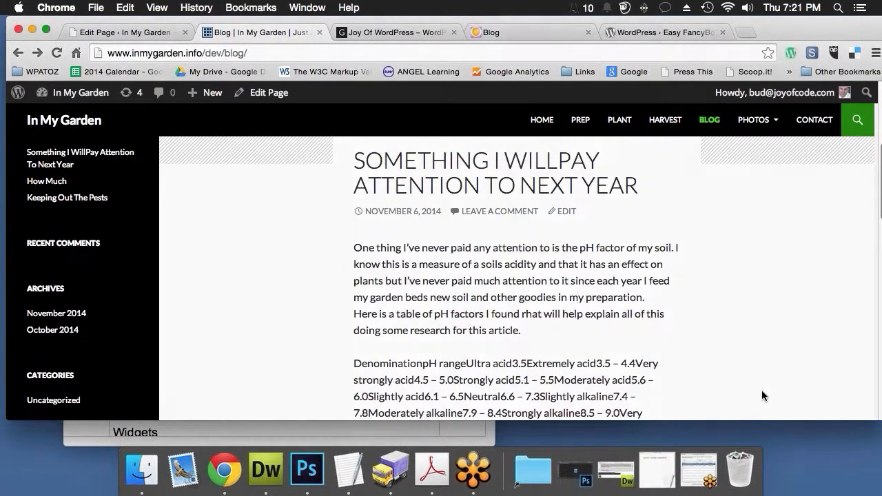
scroll(762, 396, down, 3)
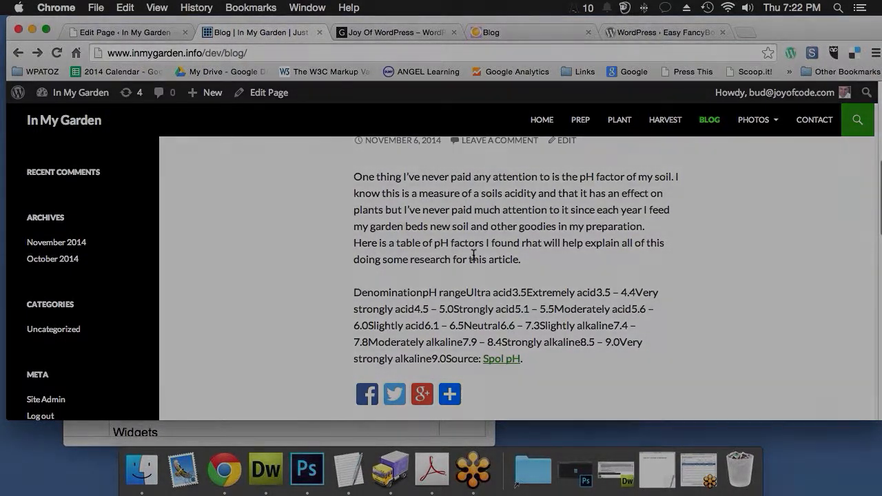
Step: Open the site's admin Dashboard and find the Settings options
mouse_move(59, 100)
click(58, 118)
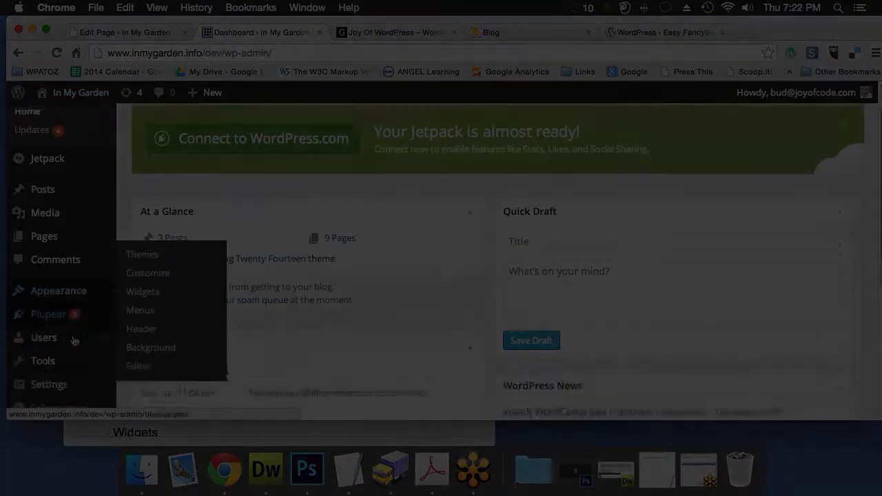
scroll(75, 341, down, 3)
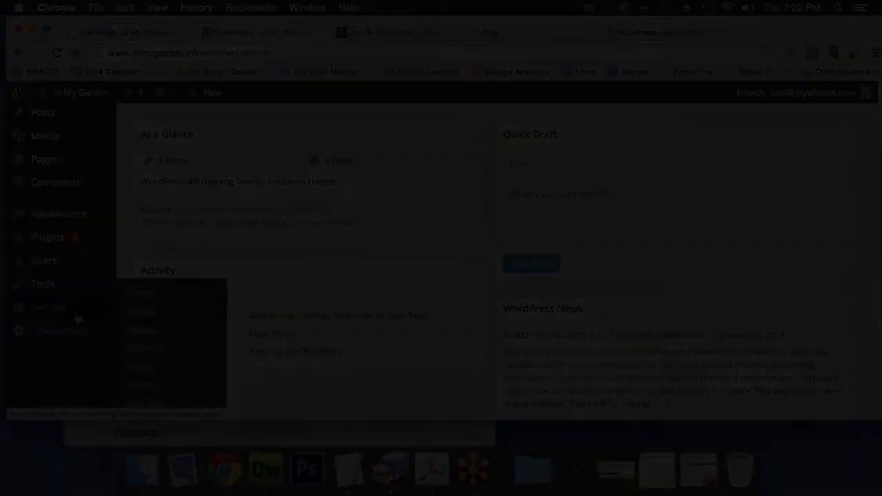